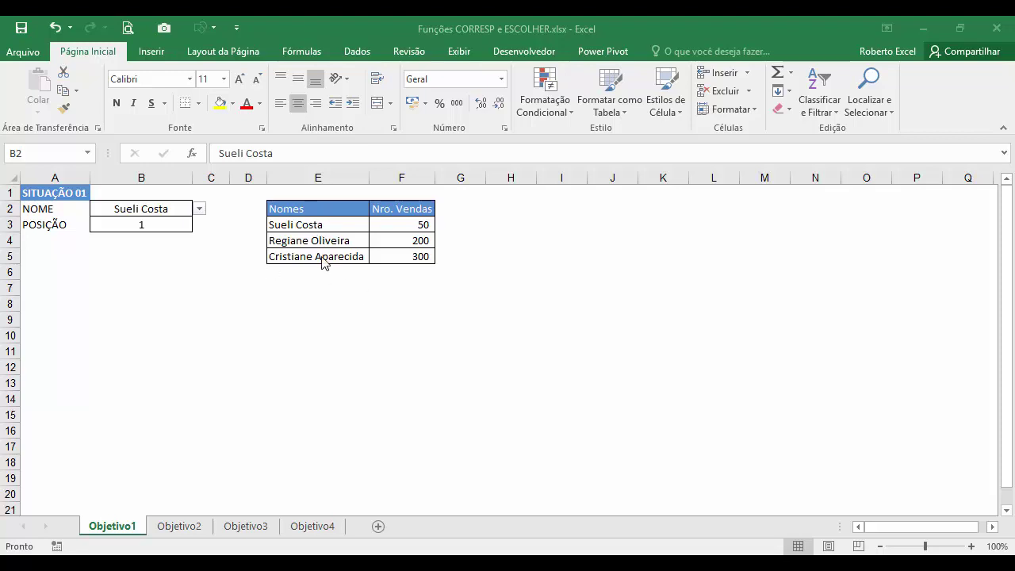
Step: Set the NOME cell B2 to the third name in its list, followed by the second name, to compare their positions
left_click(199, 215)
left_click(200, 209)
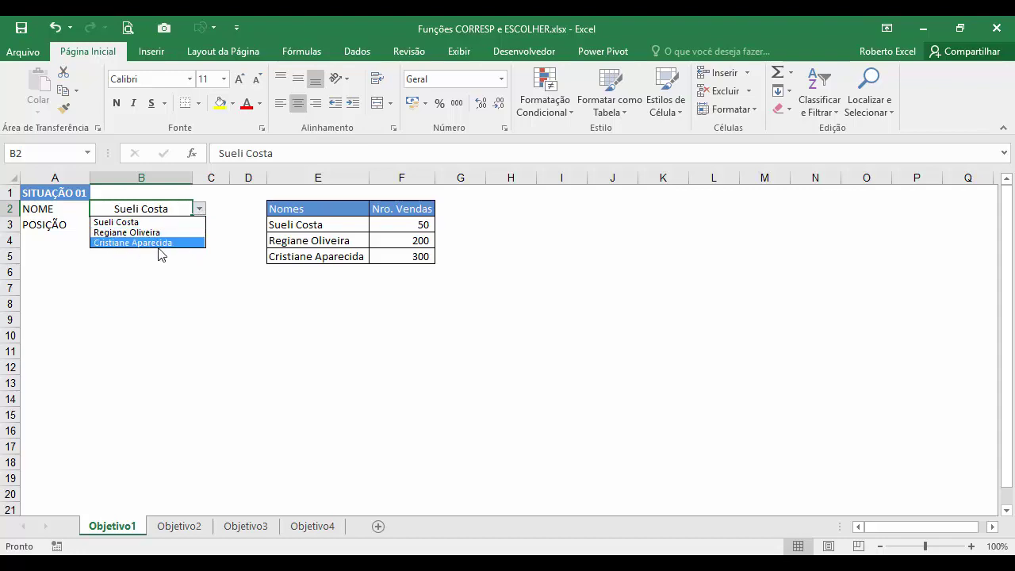
left_click(182, 244)
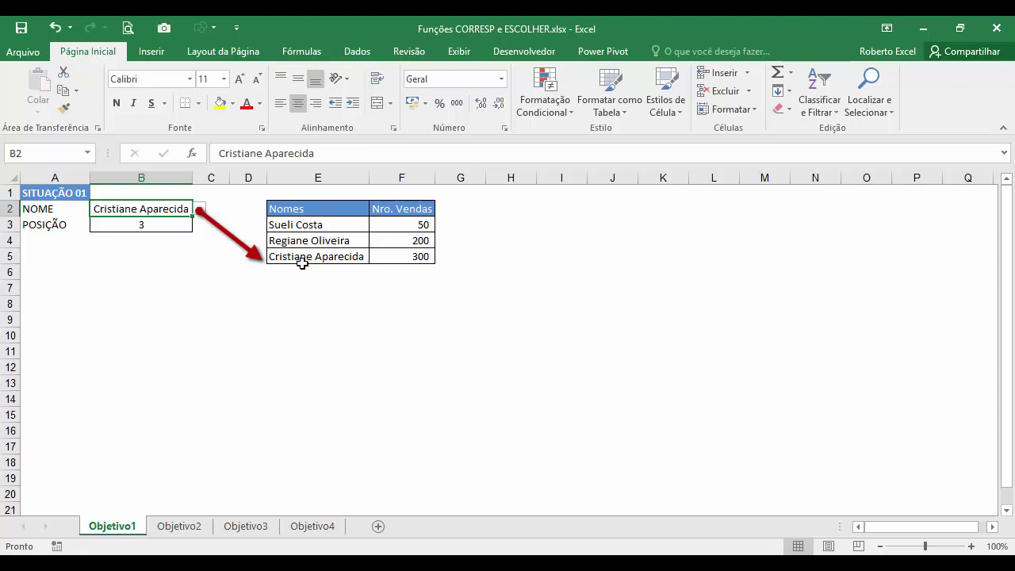
left_click(199, 209)
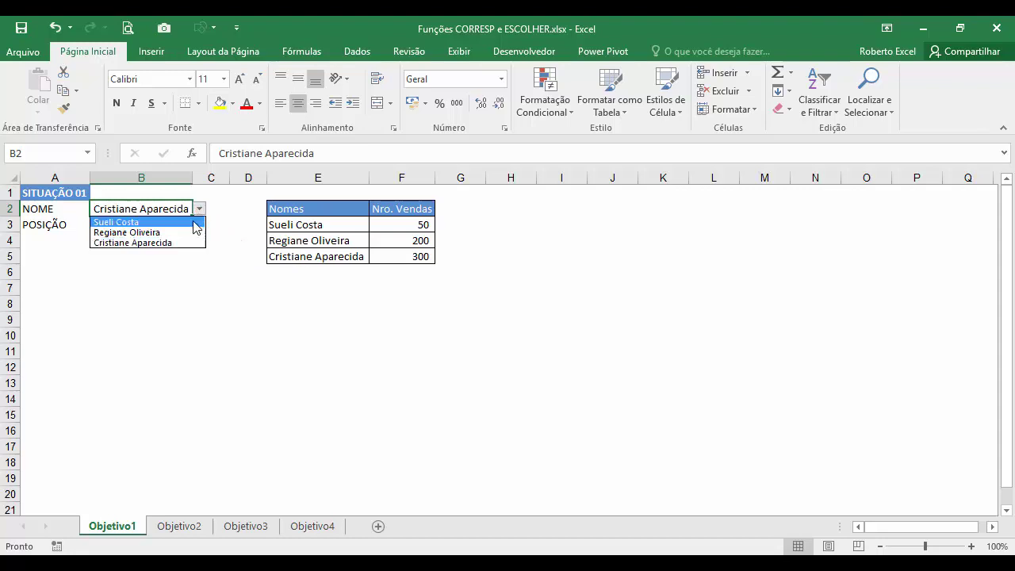
left_click(194, 232)
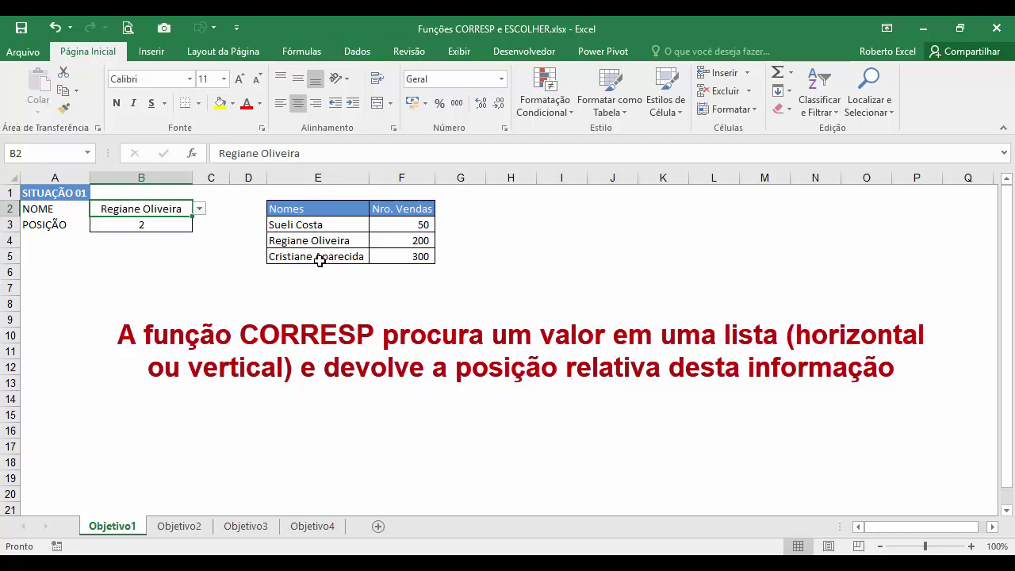
Step: Clear the POSIÇÃO result in B3 and insert the CORRESP function there
left_click(155, 224)
key("Delete")
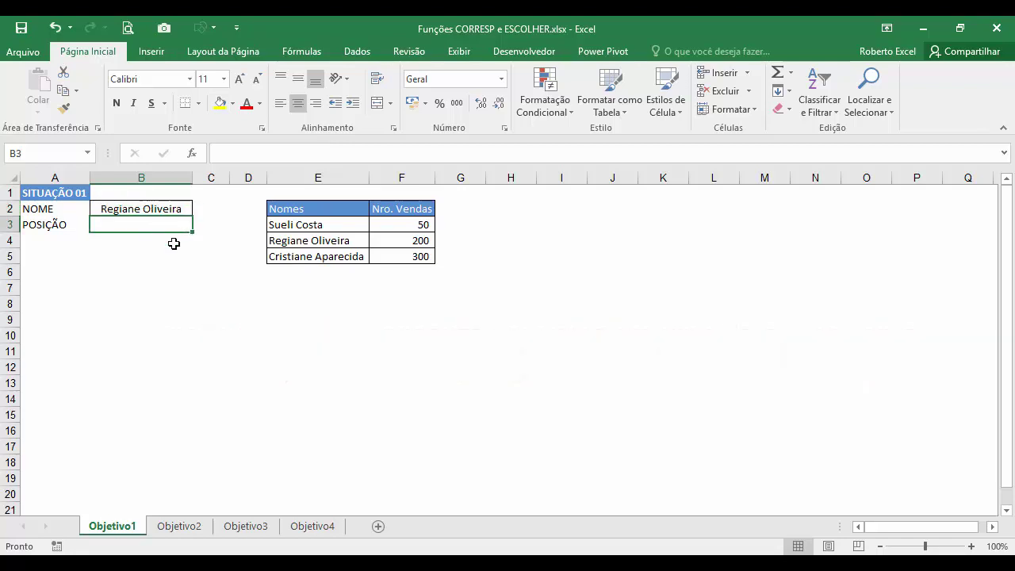
left_click(198, 157)
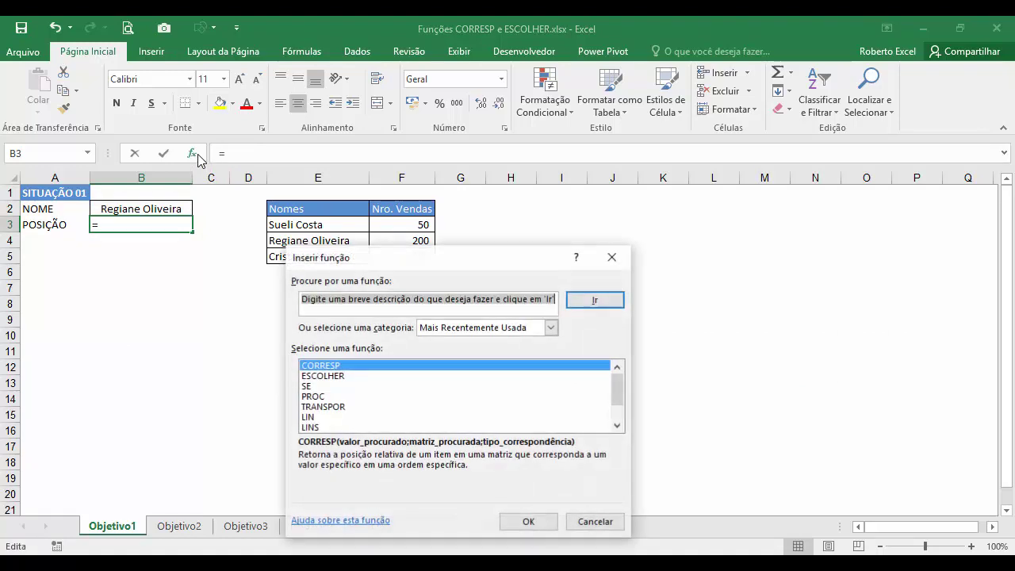
left_click(341, 376)
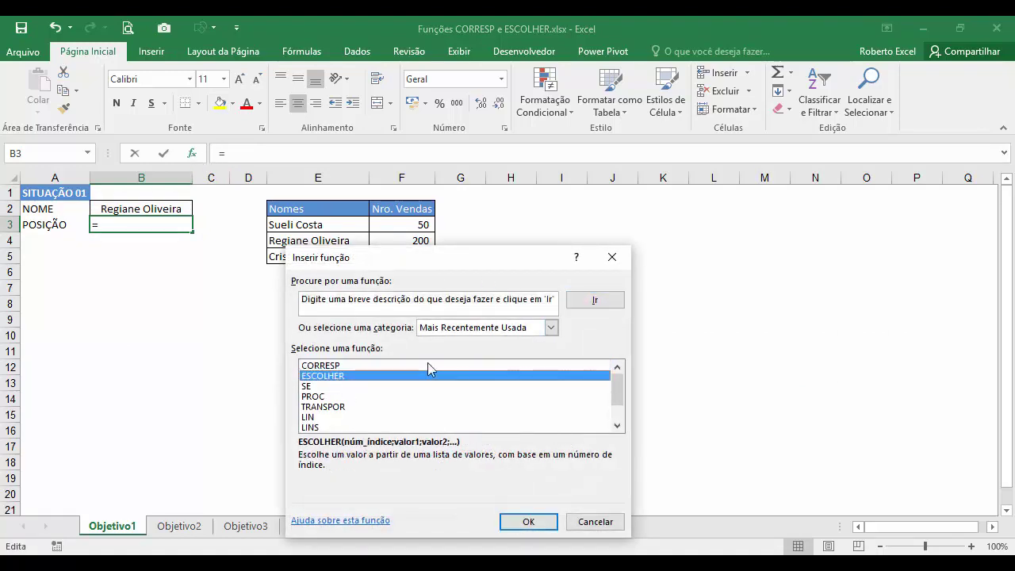
left_click(341, 366)
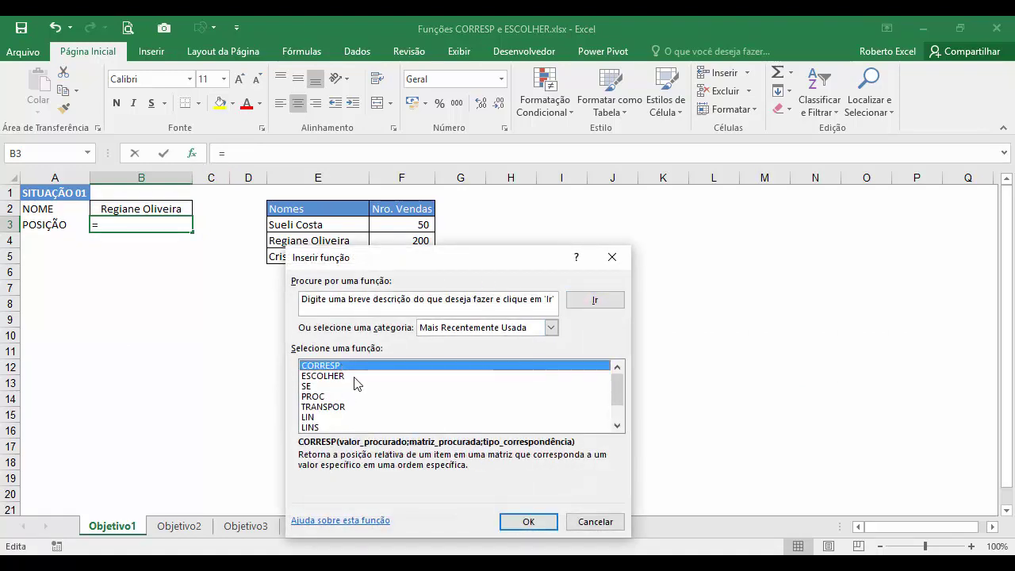
left_click(528, 521)
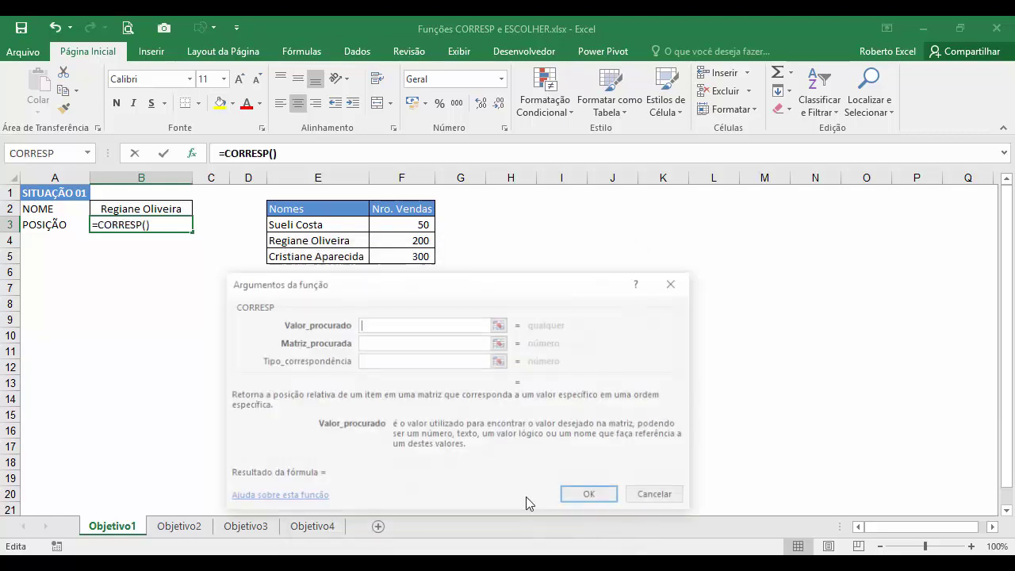
Step: Complete the CORRESP arguments with lookup value B2, lookup array E3:E5 and match type 0
left_click_drag(421, 283, 413, 287)
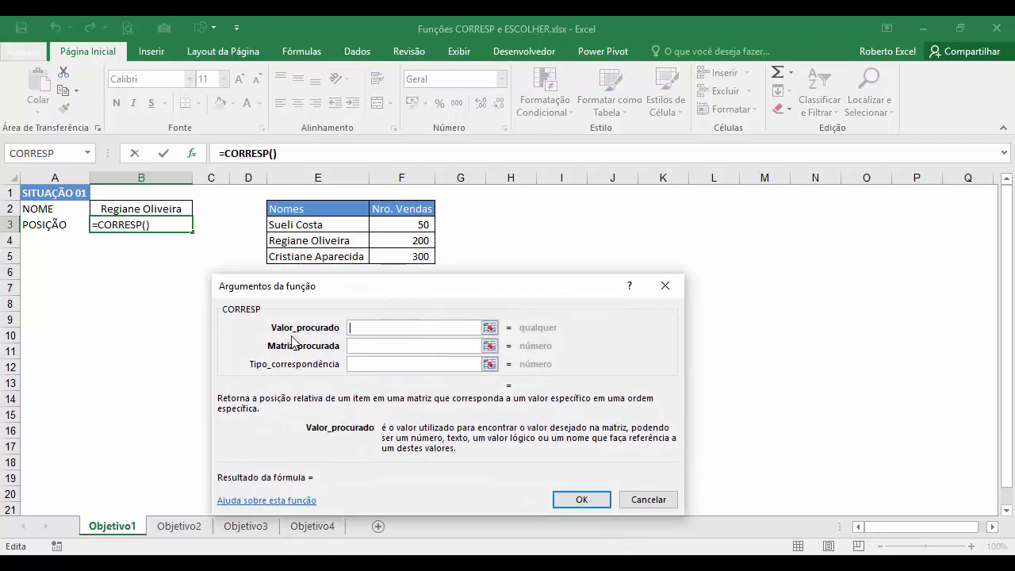
left_click(130, 209)
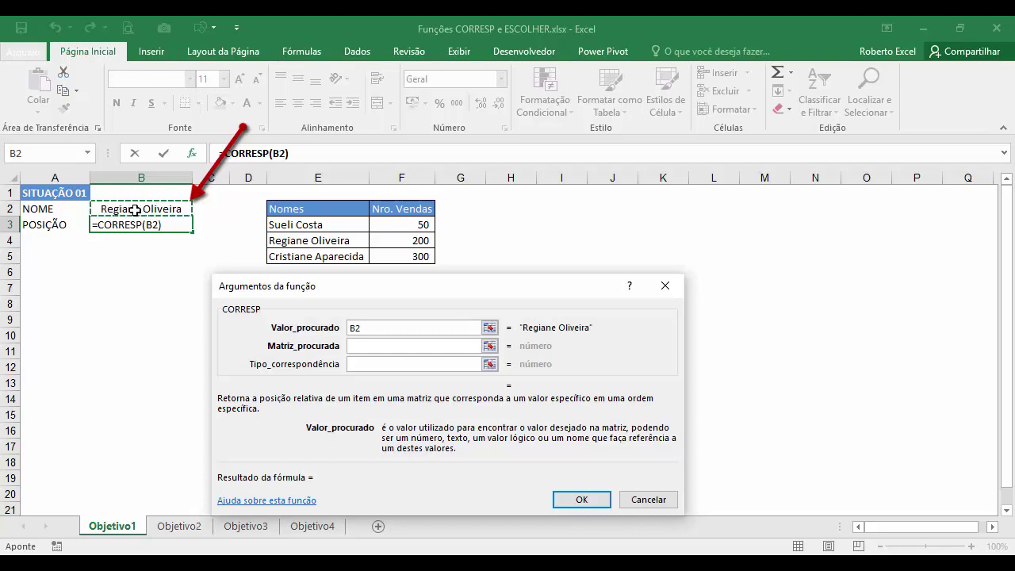
left_click(358, 346)
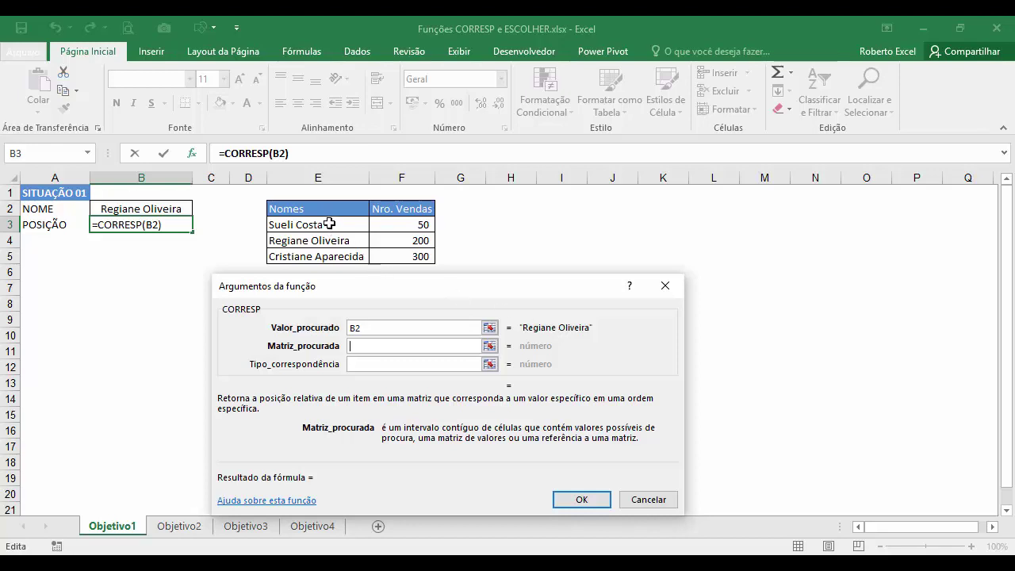
left_click_drag(329, 225, 373, 259)
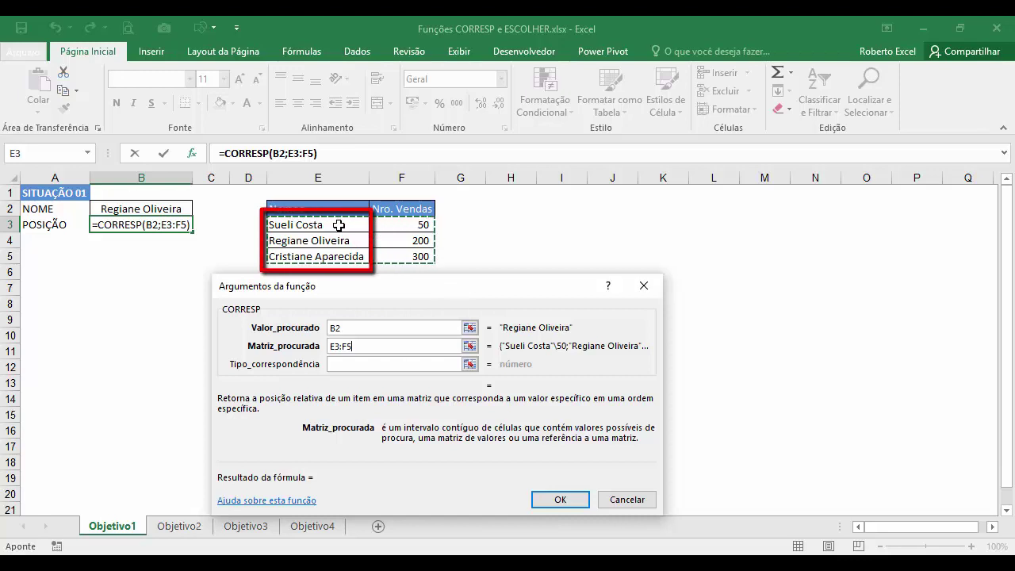
left_click_drag(339, 225, 319, 248)
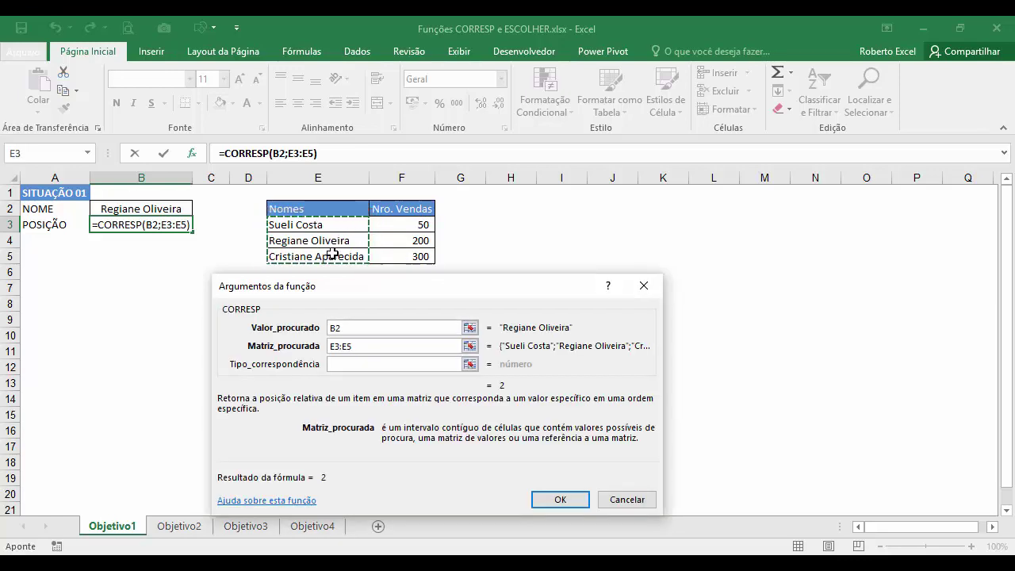
left_click(334, 363)
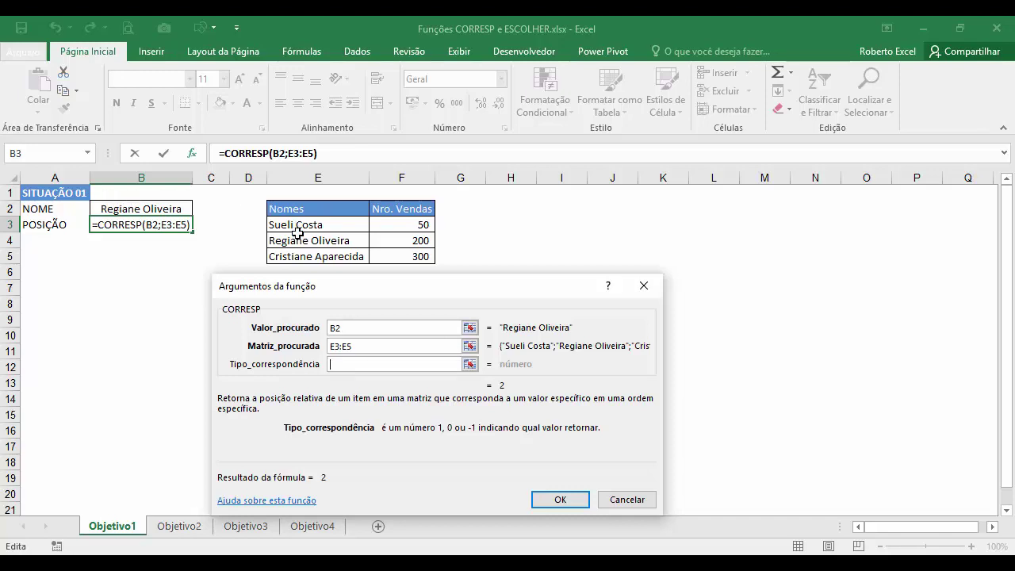
type("0")
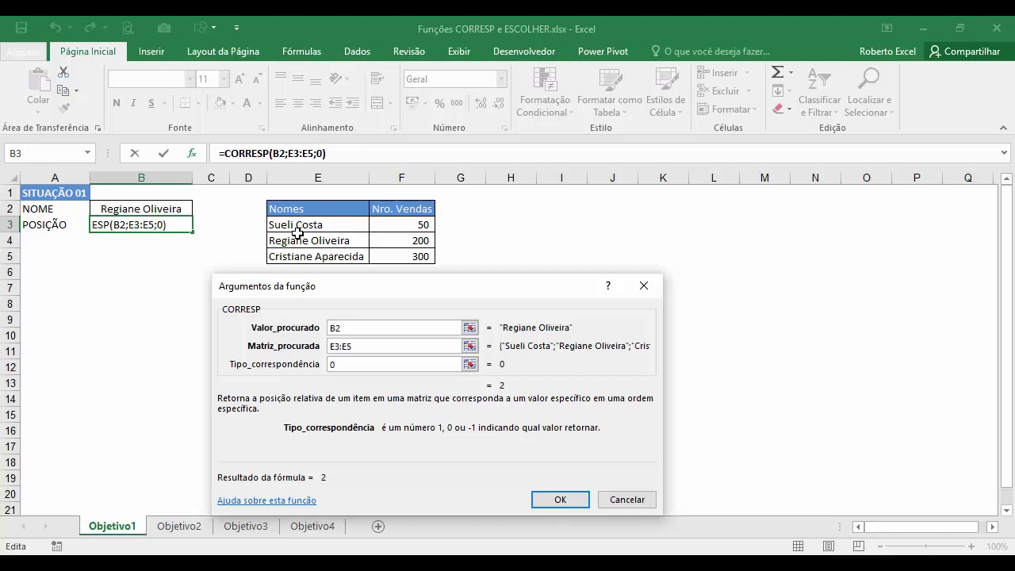
left_click(558, 499)
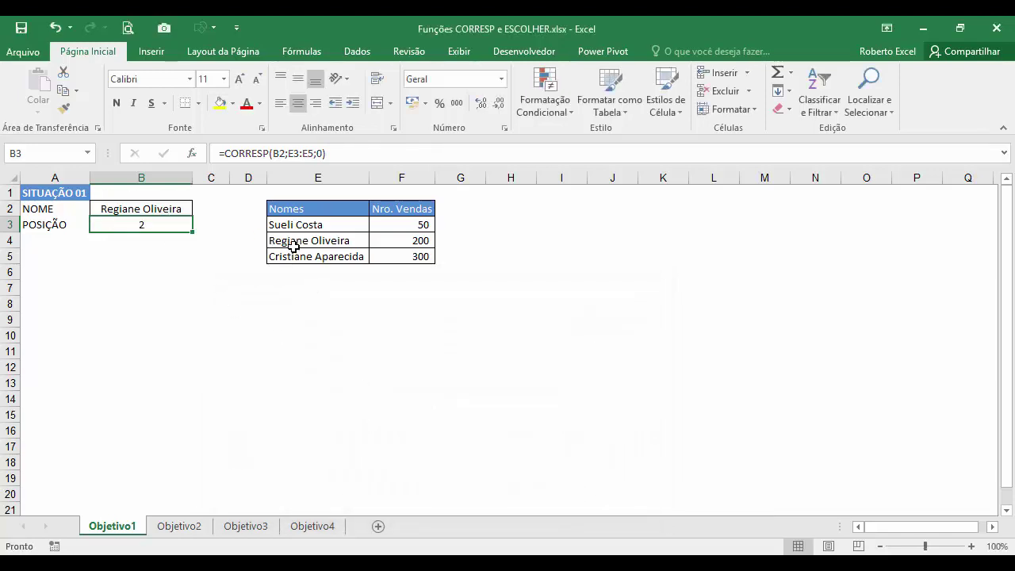
Step: Choose the third name from the list in B2 to test the position formula
left_click(172, 204)
left_click(199, 210)
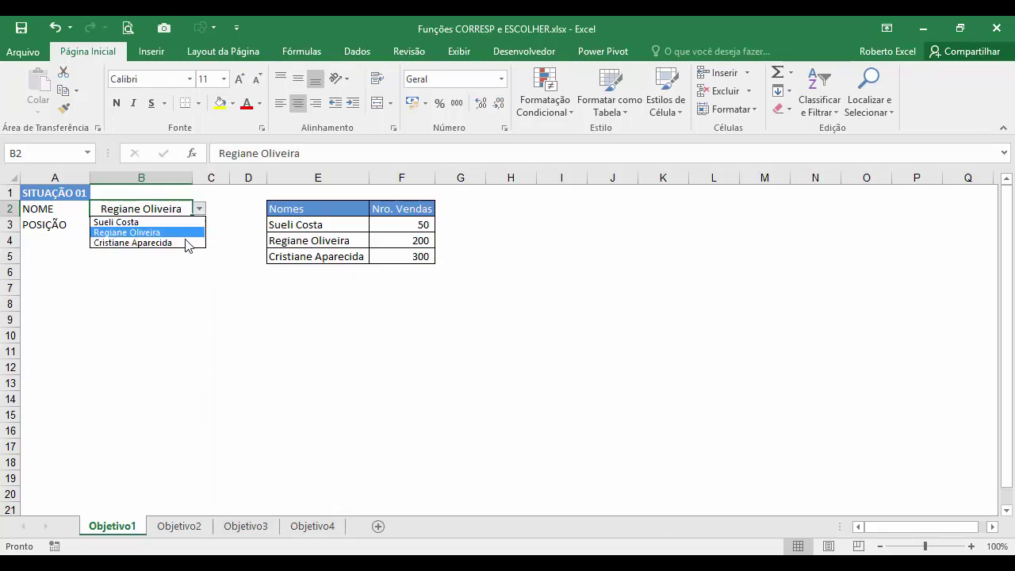
left_click(189, 241)
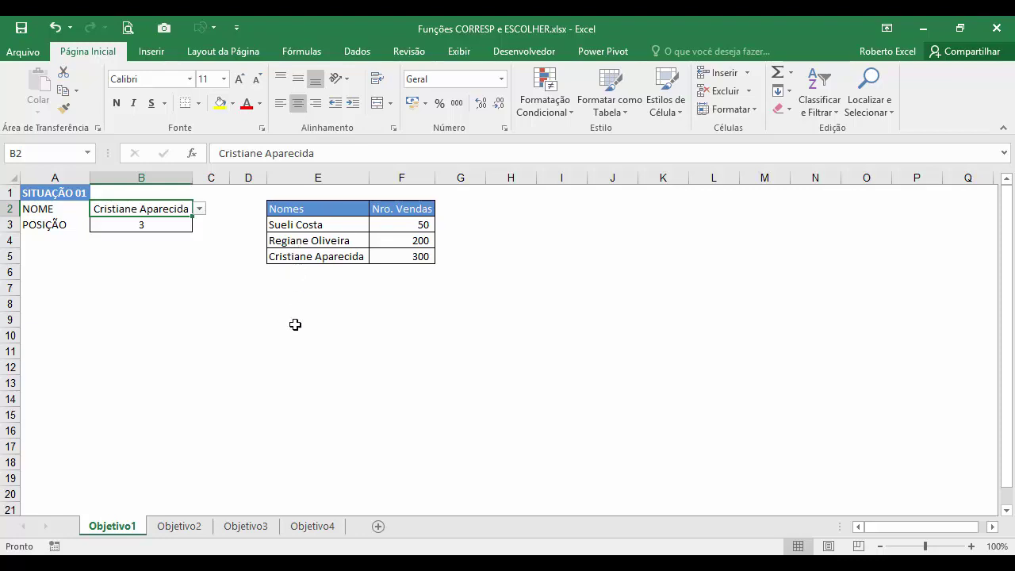
Step: On the Objetivo2 sheet, enter 250 as the CODIGO value in B2
left_click(181, 527)
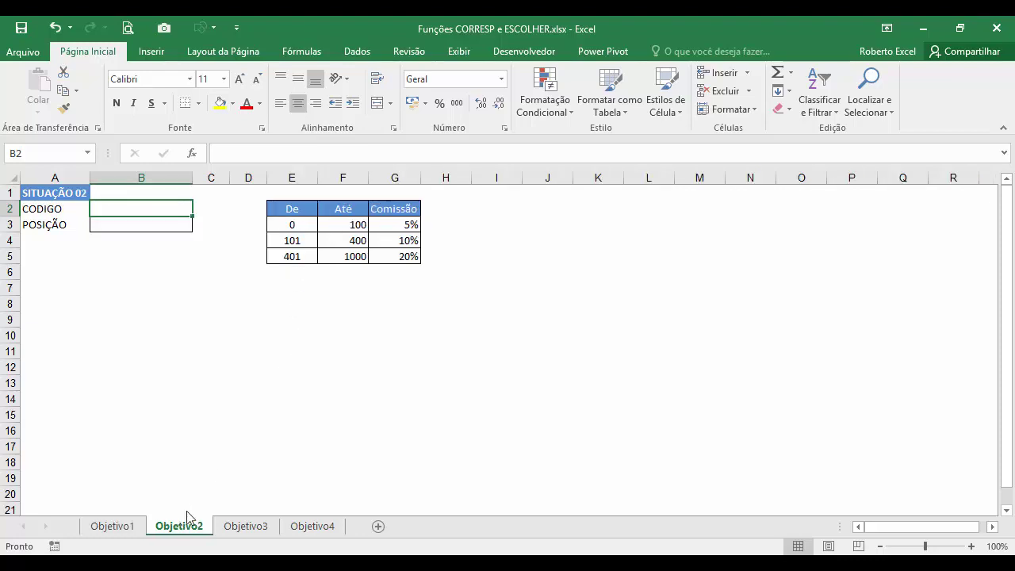
left_click(296, 225)
mouse_move(296, 225)
left_mouse_down()
mouse_move(356, 222)
mouse_move(402, 243)
mouse_move(394, 255)
left_mouse_up()
left_click_drag(294, 222, 291, 254)
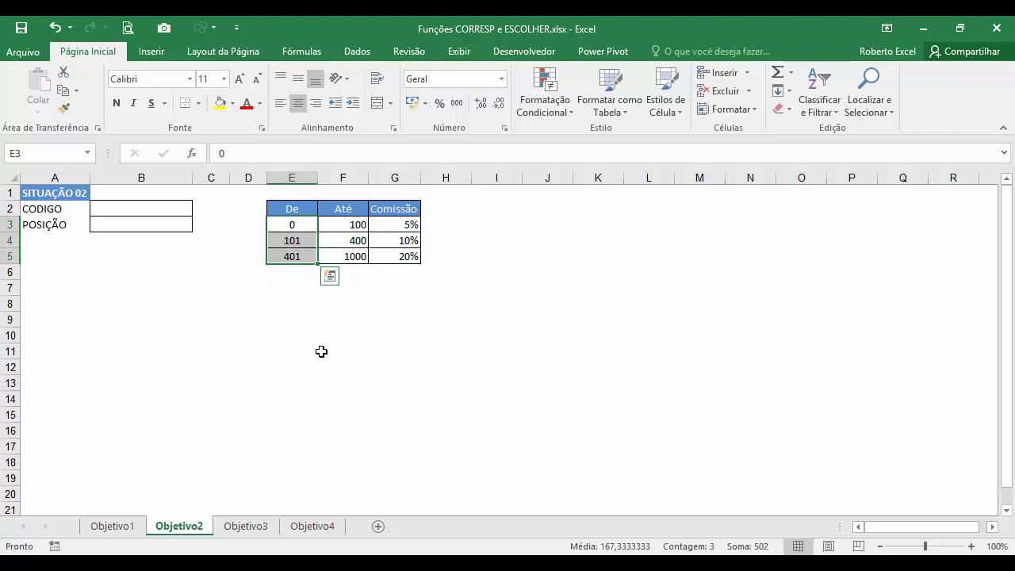
left_click(182, 208)
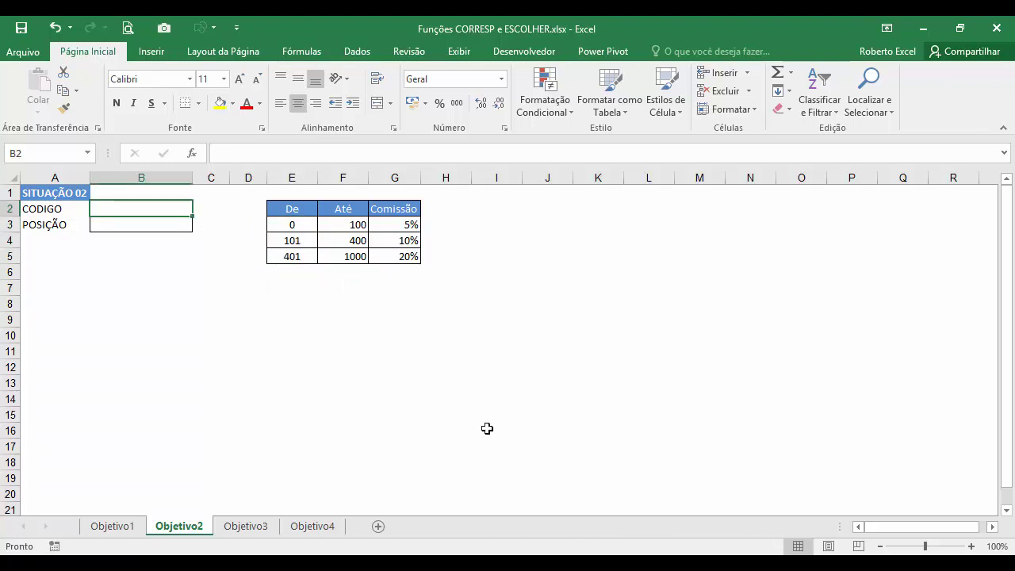
type("250")
key("Tab")
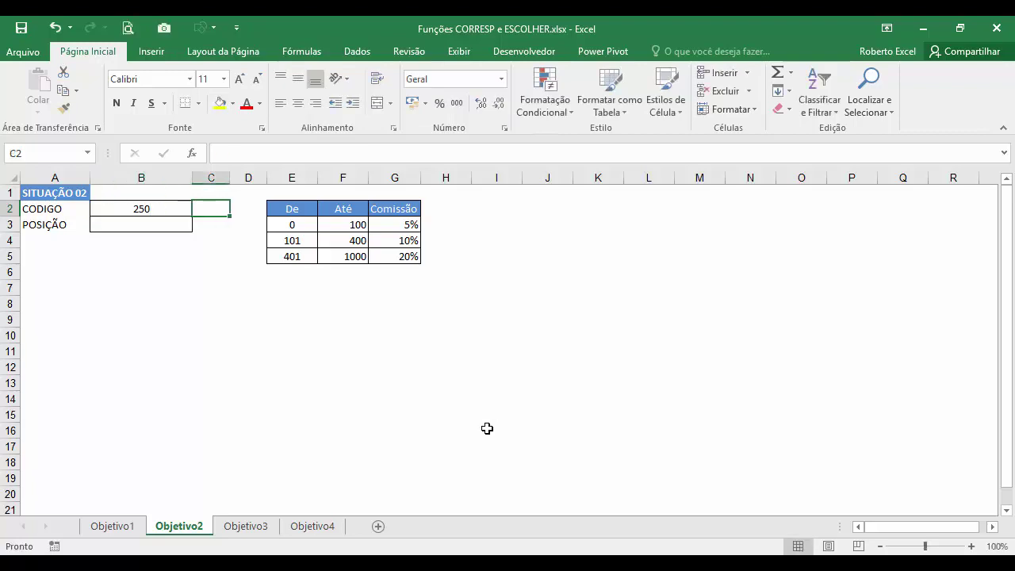
Step: Insert the CORRESP function in the POSIÇÃO cell B3 of the Objetivo2 sheet
left_click(169, 225)
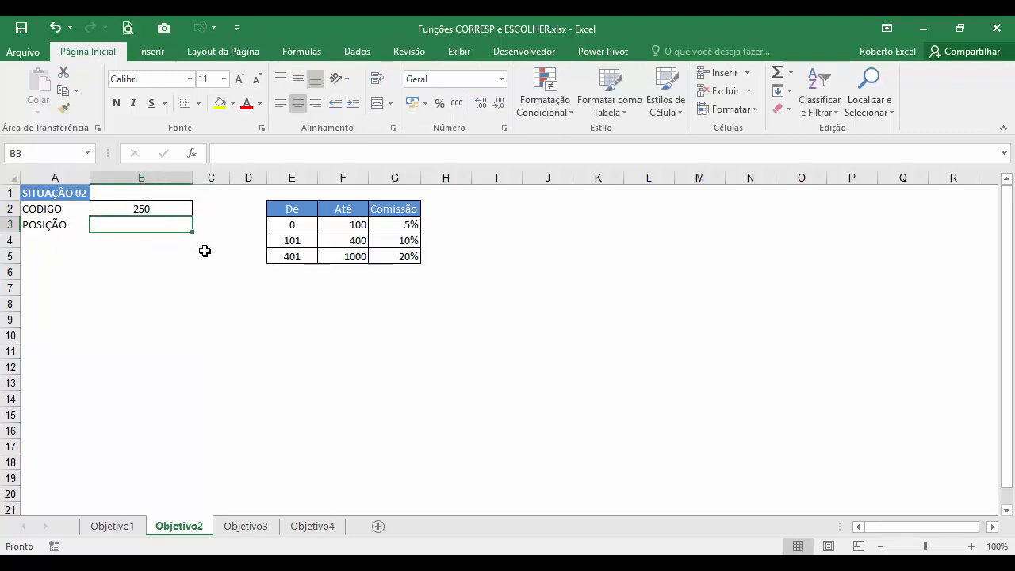
left_click_drag(295, 225, 300, 255)
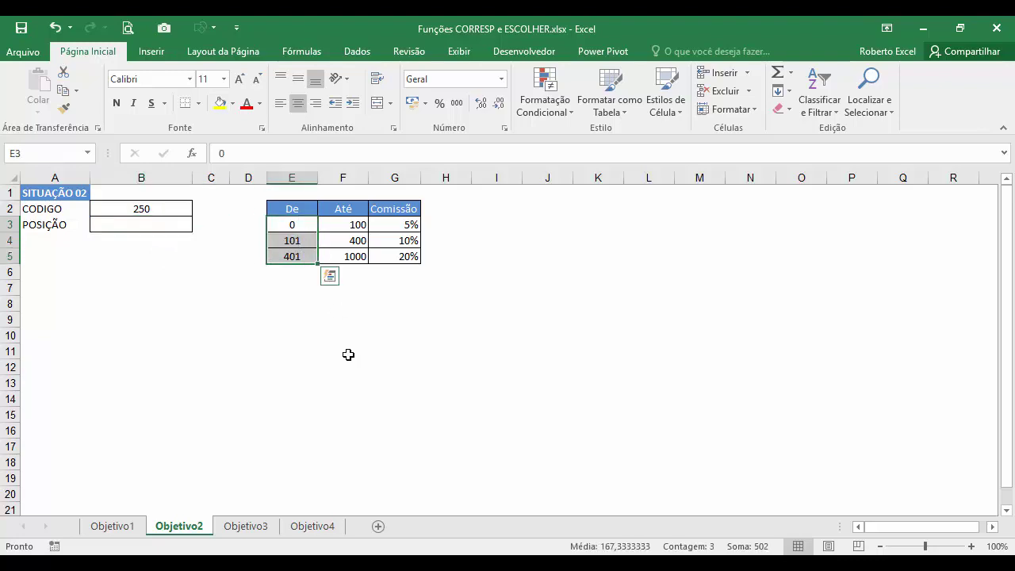
left_click(299, 242)
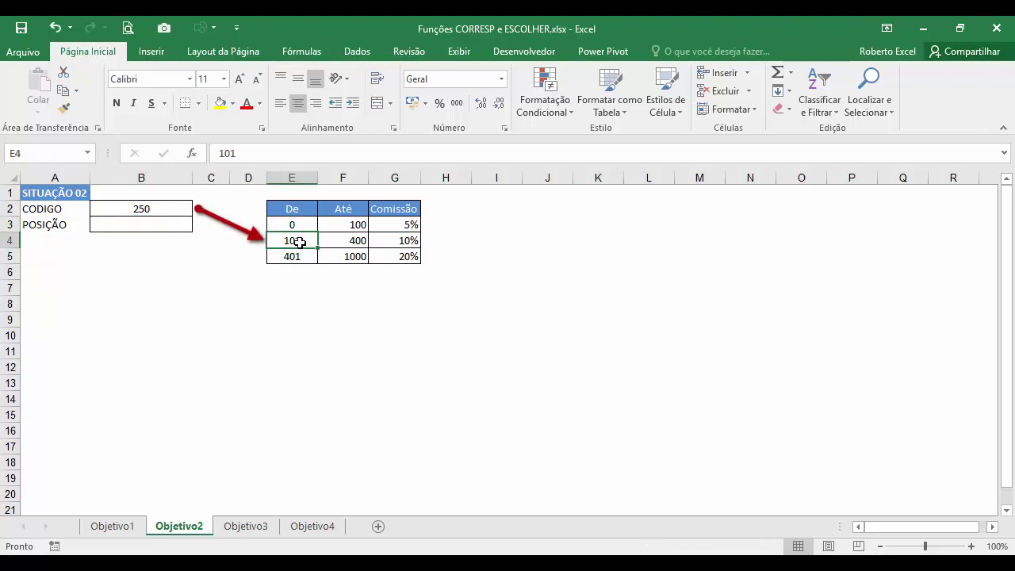
left_click(159, 226)
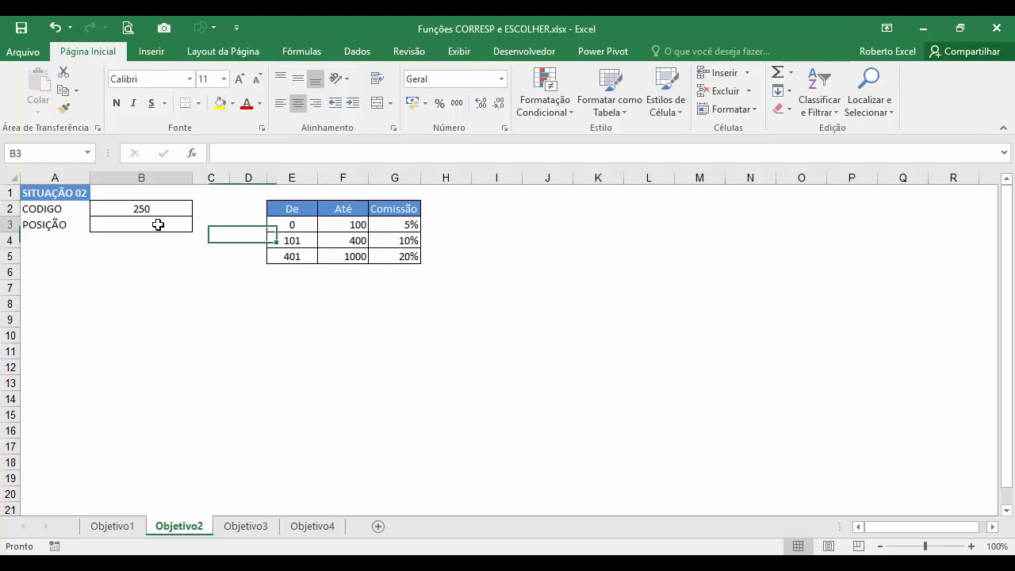
left_click(193, 154)
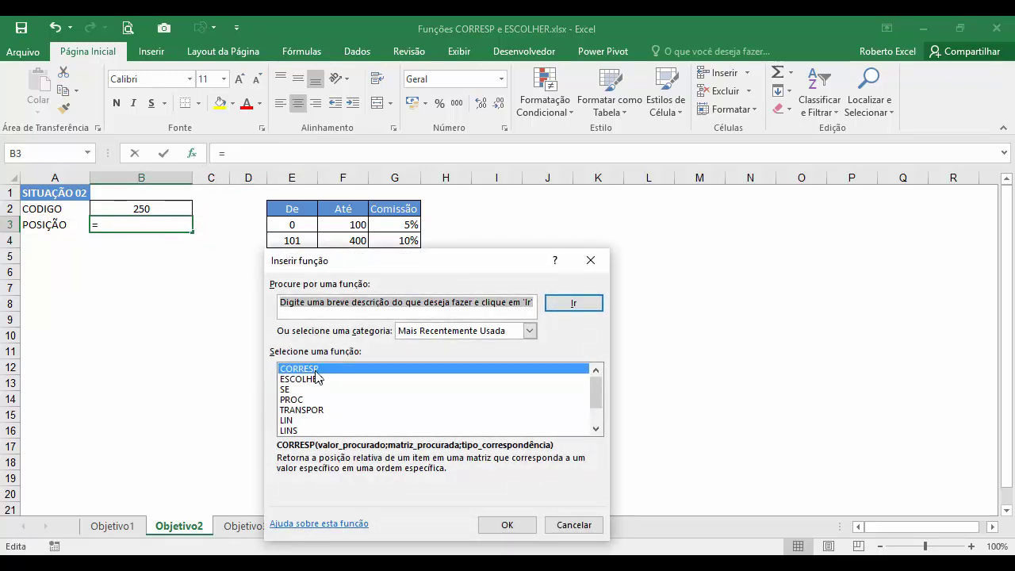
left_click(511, 524)
Step: Fill in the CORRESP arguments with lookup value B2, the De column range E3:E5 and match type 1
left_click(147, 209)
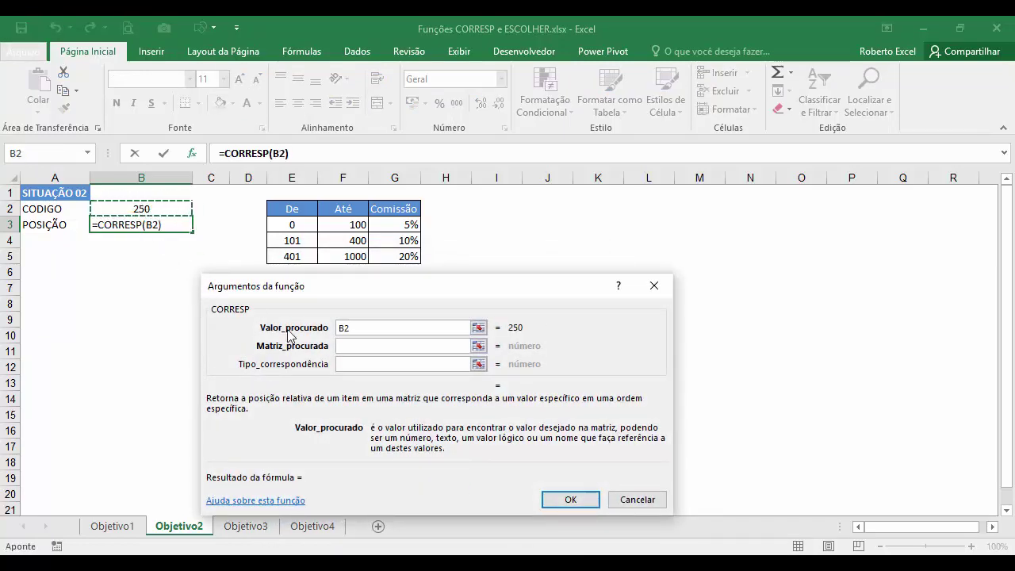
left_click(345, 346)
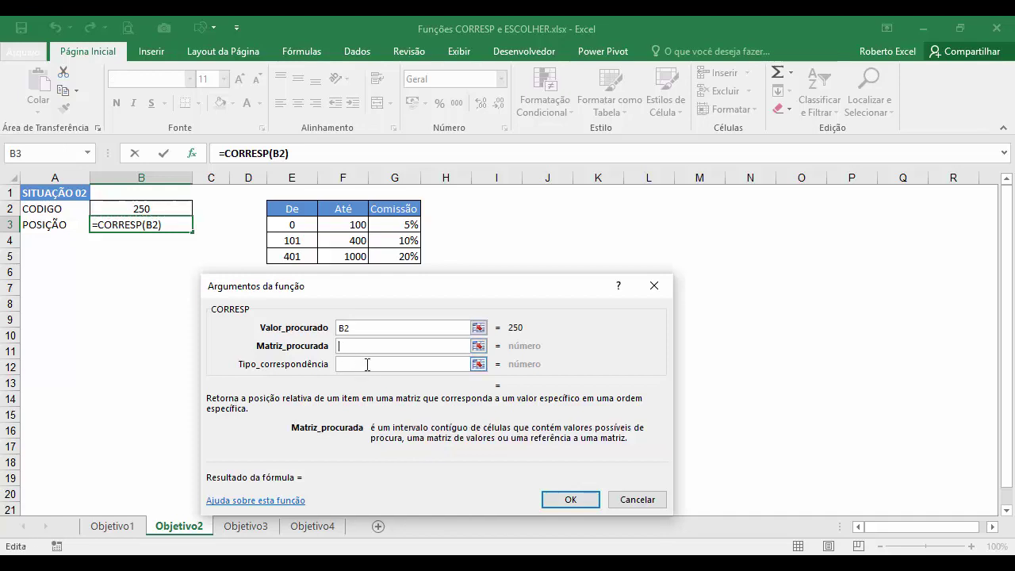
left_click_drag(276, 224, 313, 257)
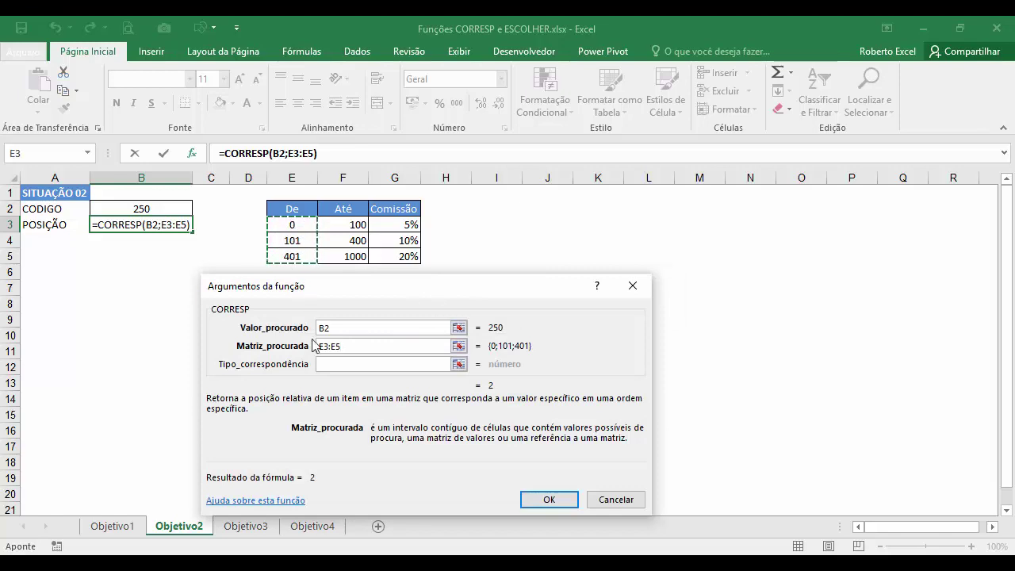
left_click(335, 366)
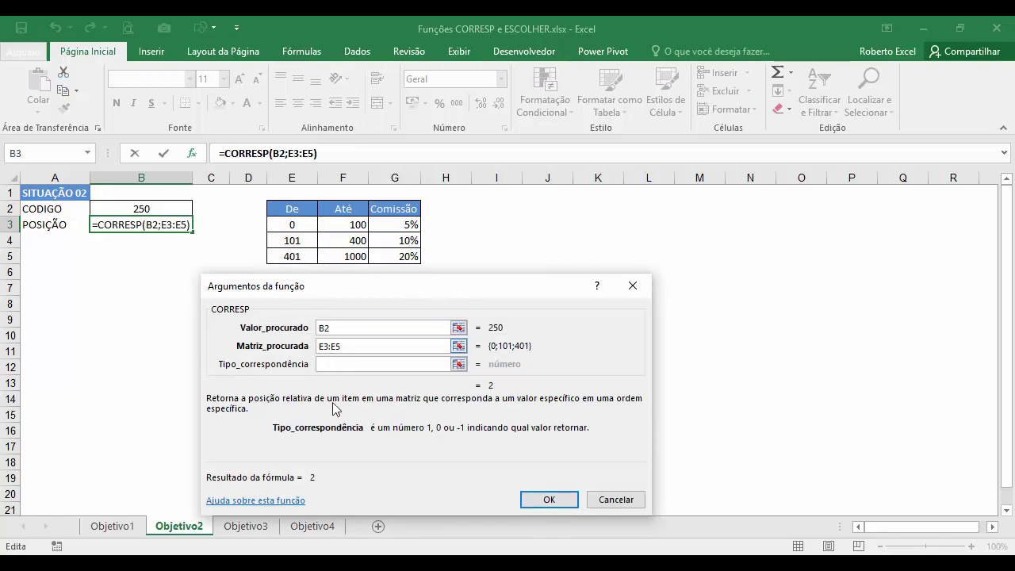
type("1")
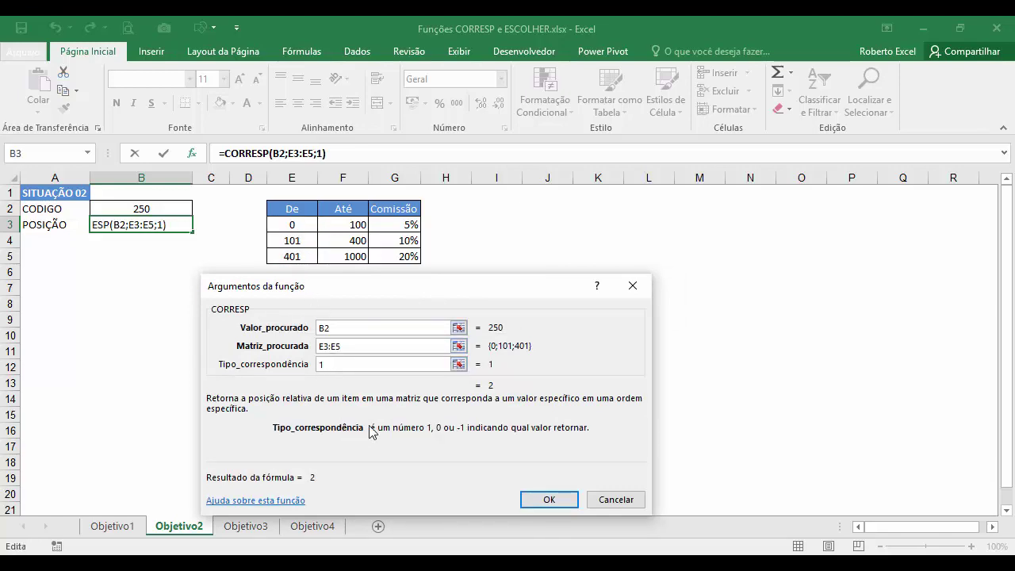
left_click(544, 499)
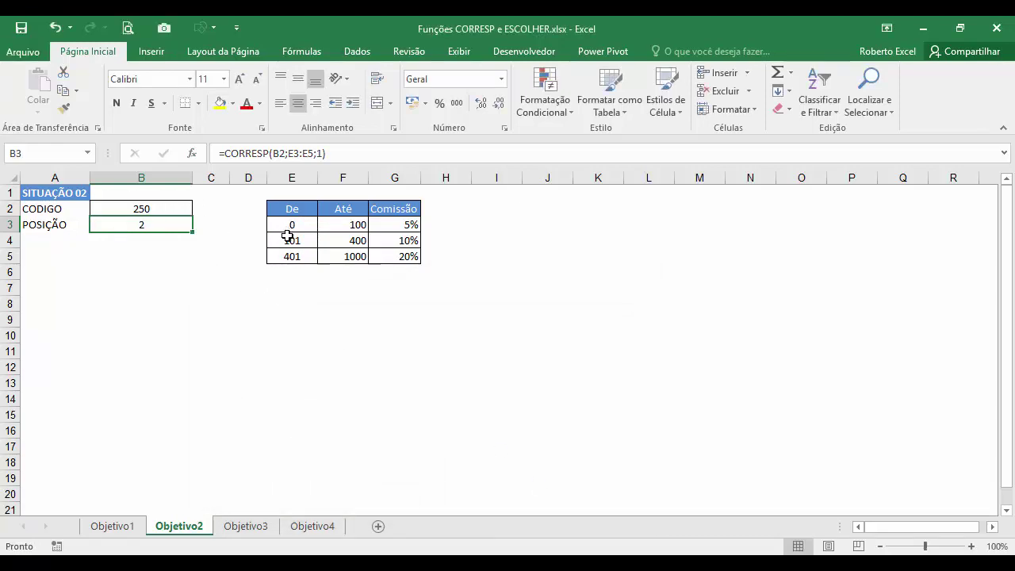
Step: Set the CODIGO value in B2 of the Objetivo2 sheet to 800 to test the position formula
left_click(154, 208)
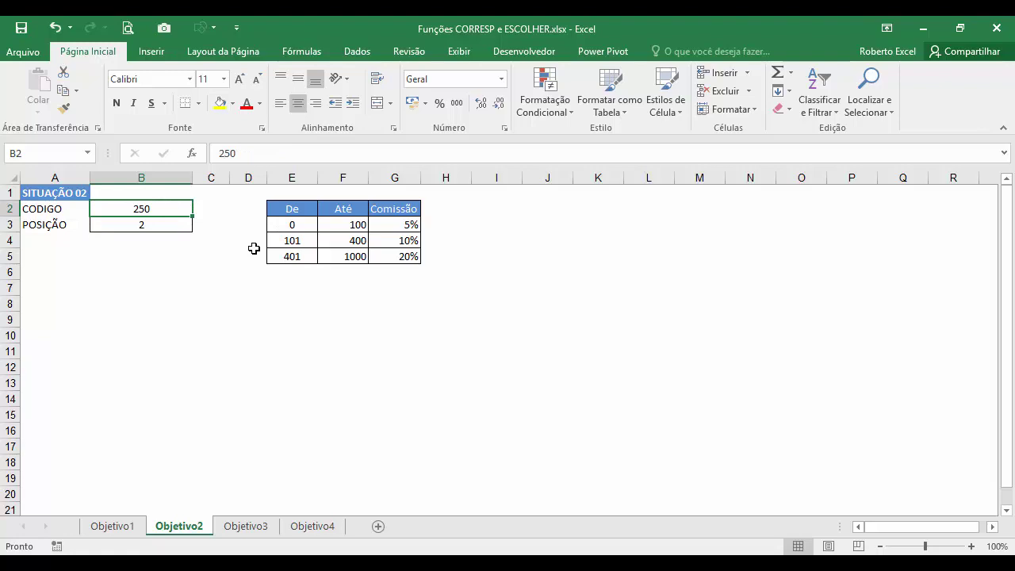
type("800")
key("Tab")
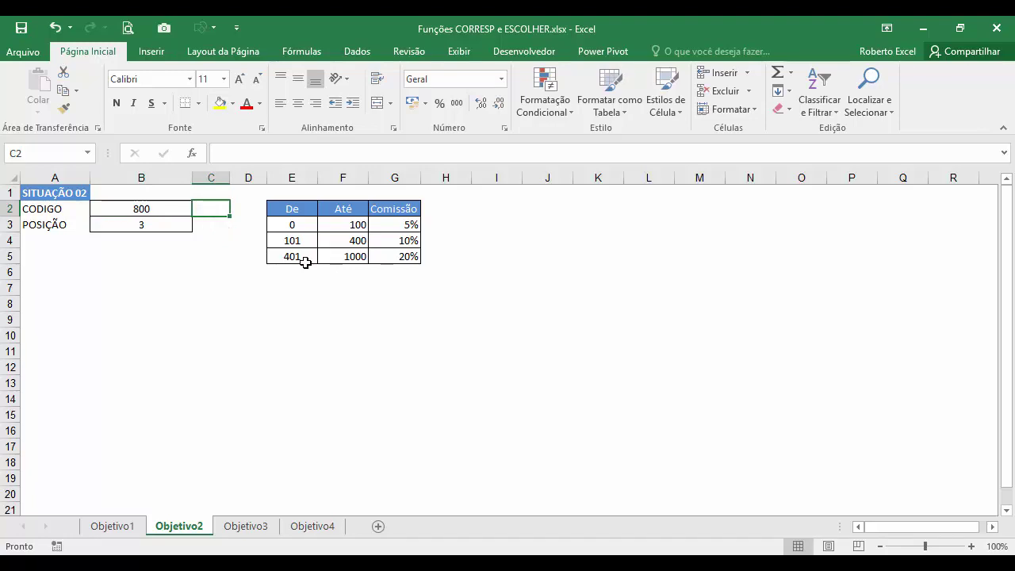
Step: Compare the De column order on the Objetivo3 and Objetivo2 sheets, and enter 300 as the CODIGO in B2 of Objetivo3
left_click(264, 532)
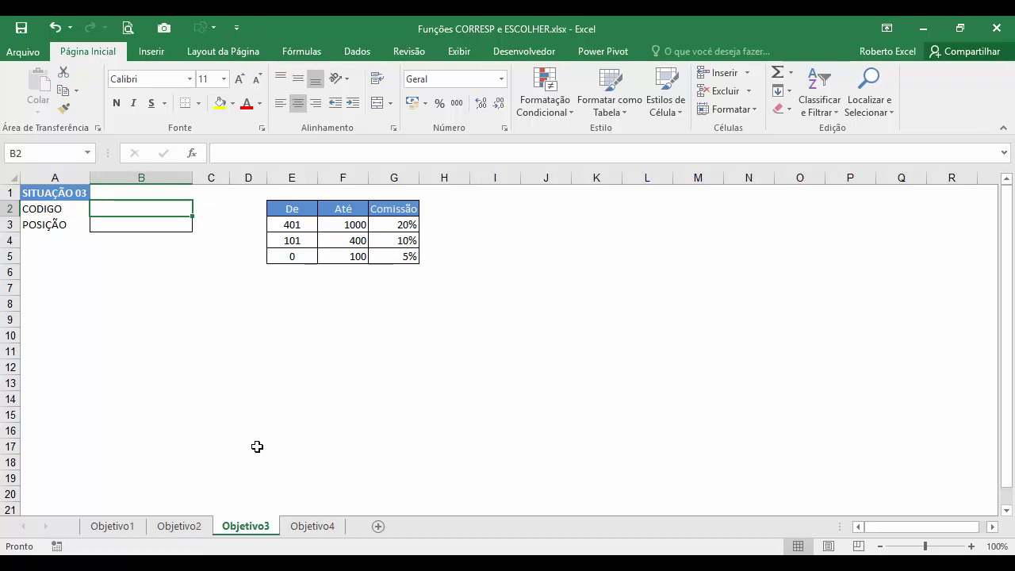
left_click(292, 226)
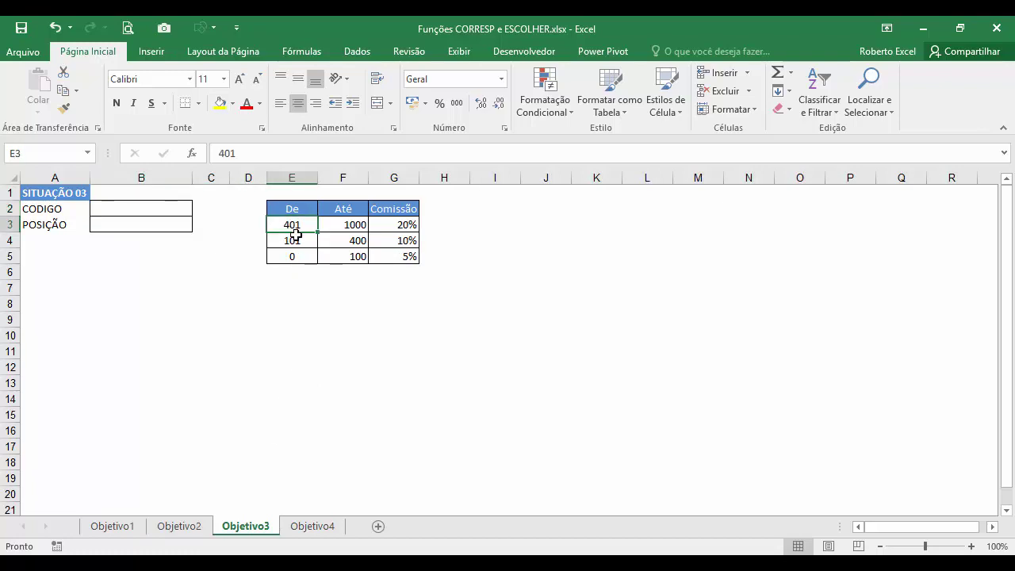
left_click_drag(294, 233, 291, 254)
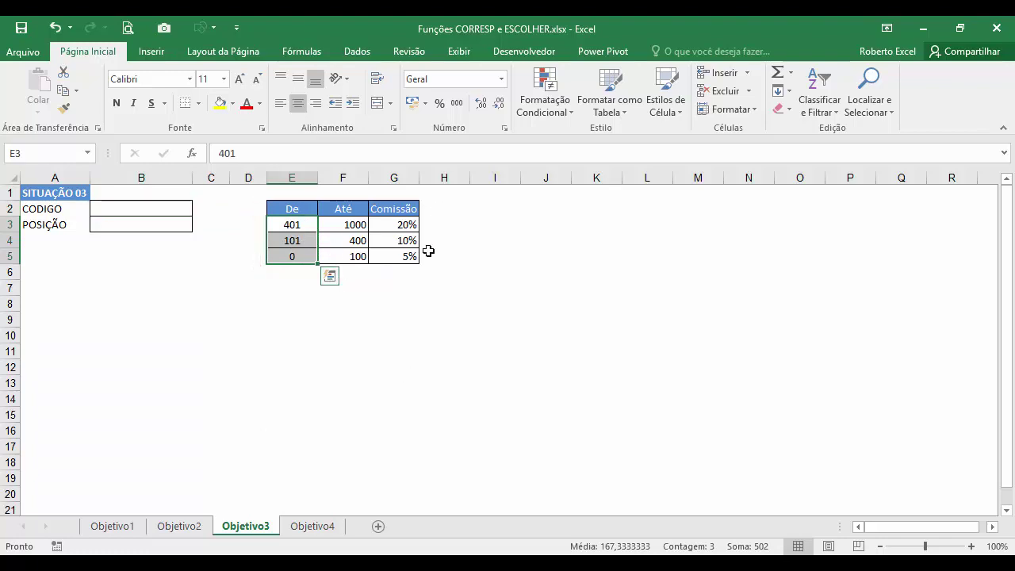
left_click(187, 527)
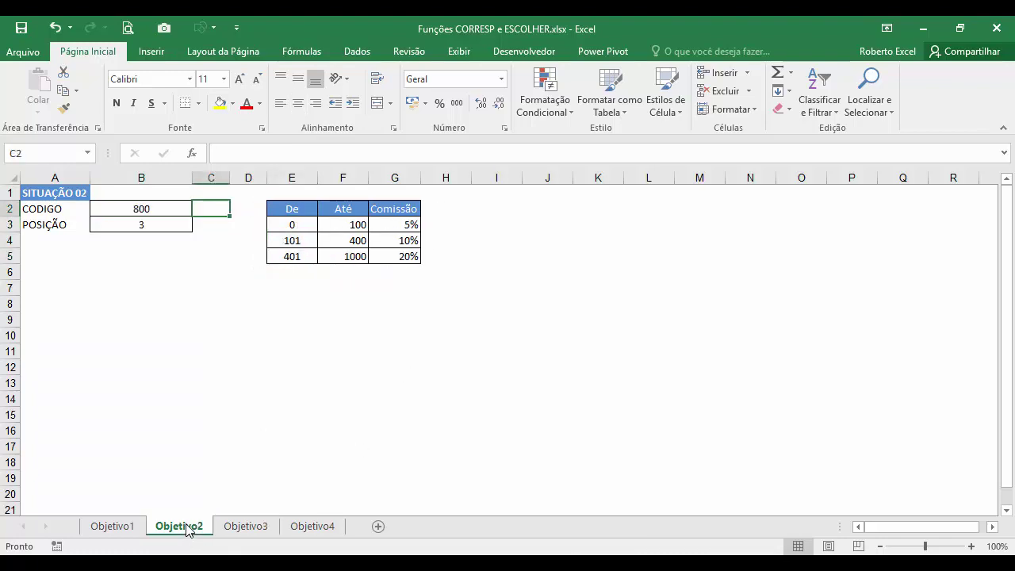
left_click(238, 527)
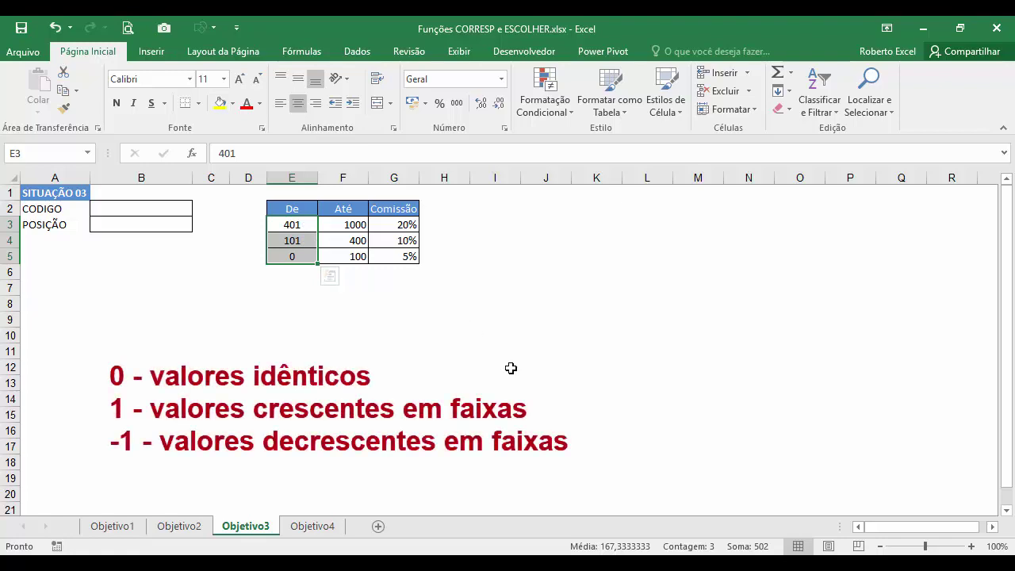
left_click(152, 208)
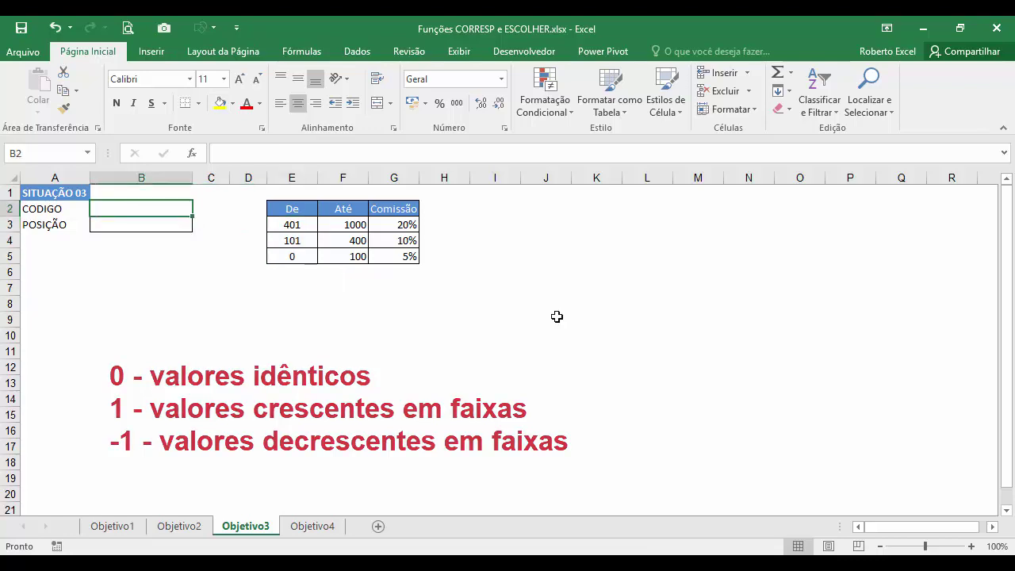
type("300")
key("Tab")
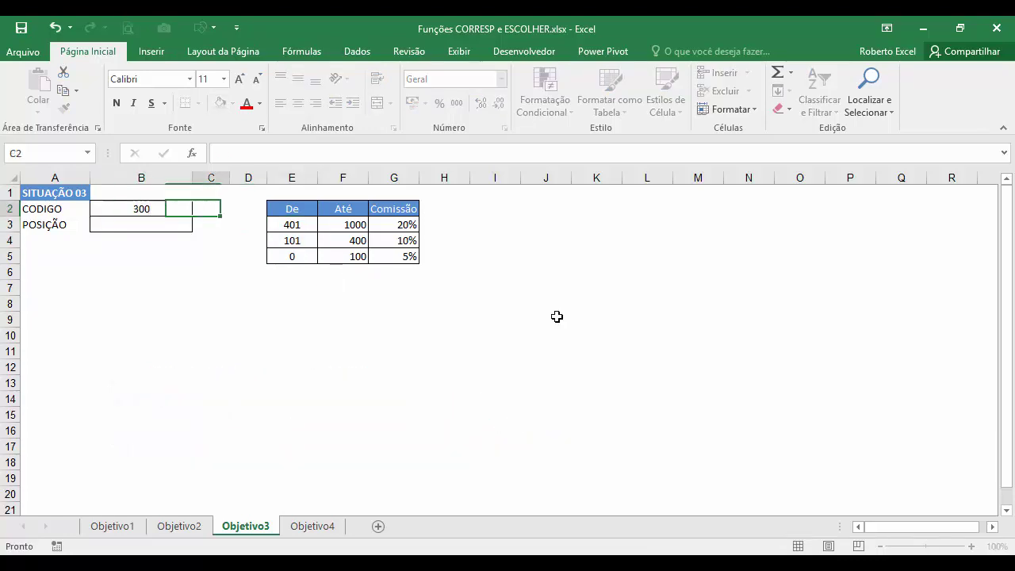
Step: Insert the CORRESP function in the POSIÇÃO cell B3 of the Objetivo3 sheet
left_click(284, 224)
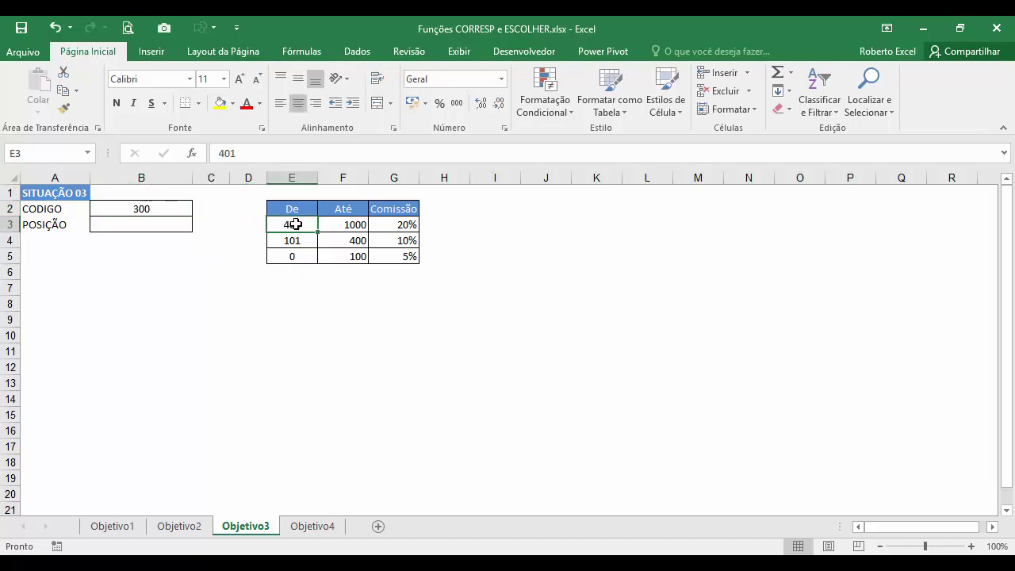
left_click_drag(293, 227, 295, 241)
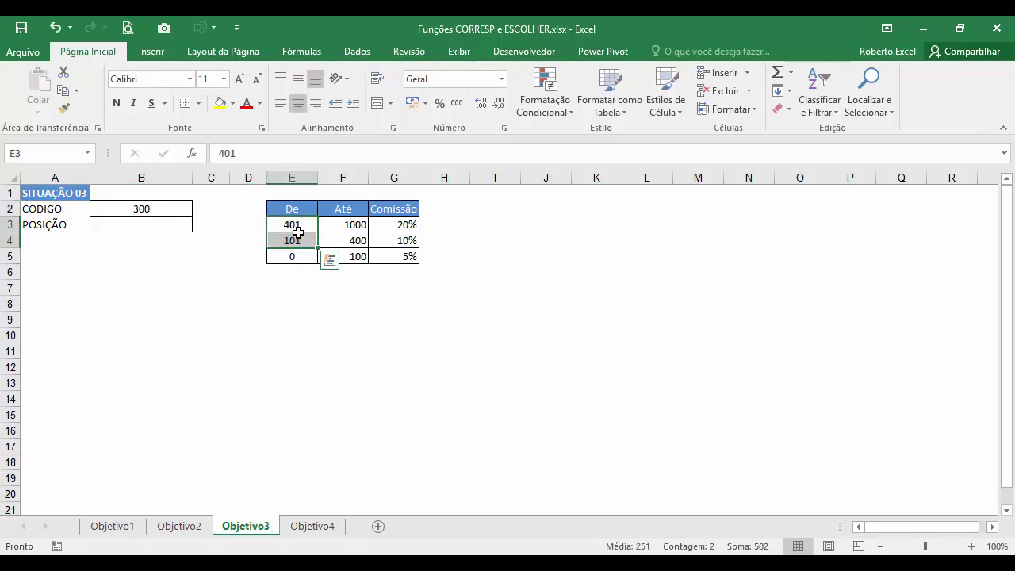
left_click(299, 224)
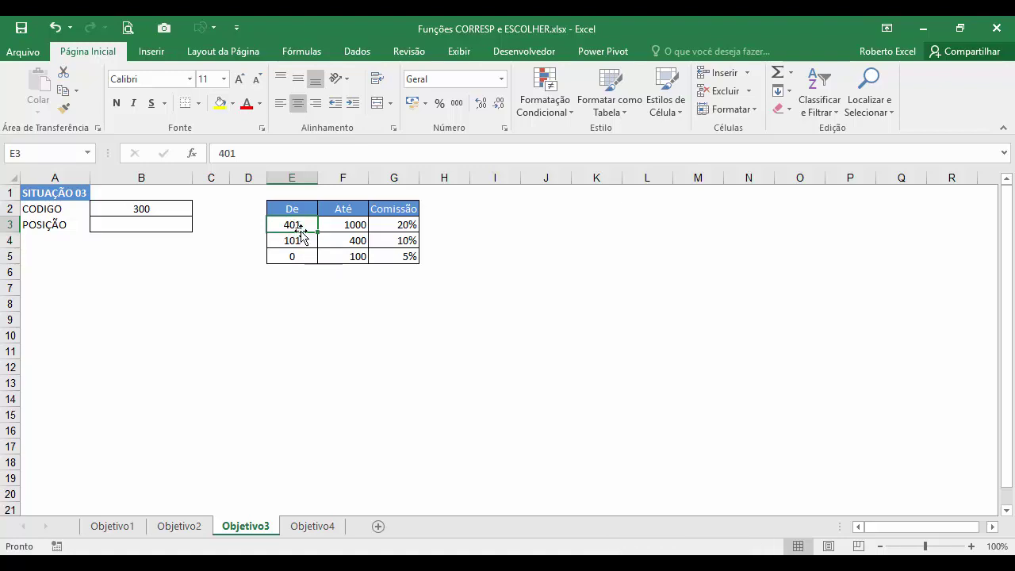
left_click(166, 223)
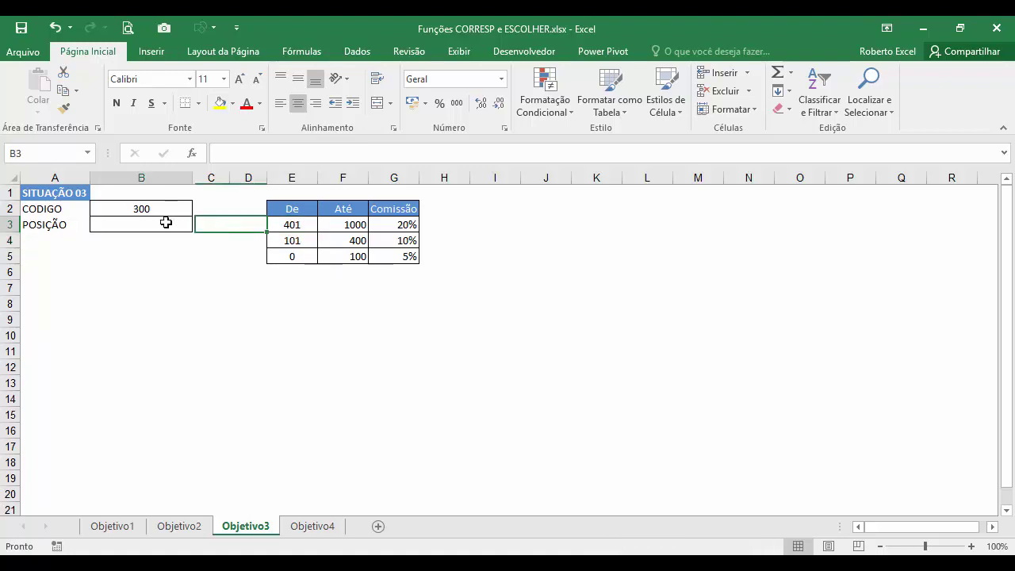
left_click(194, 154)
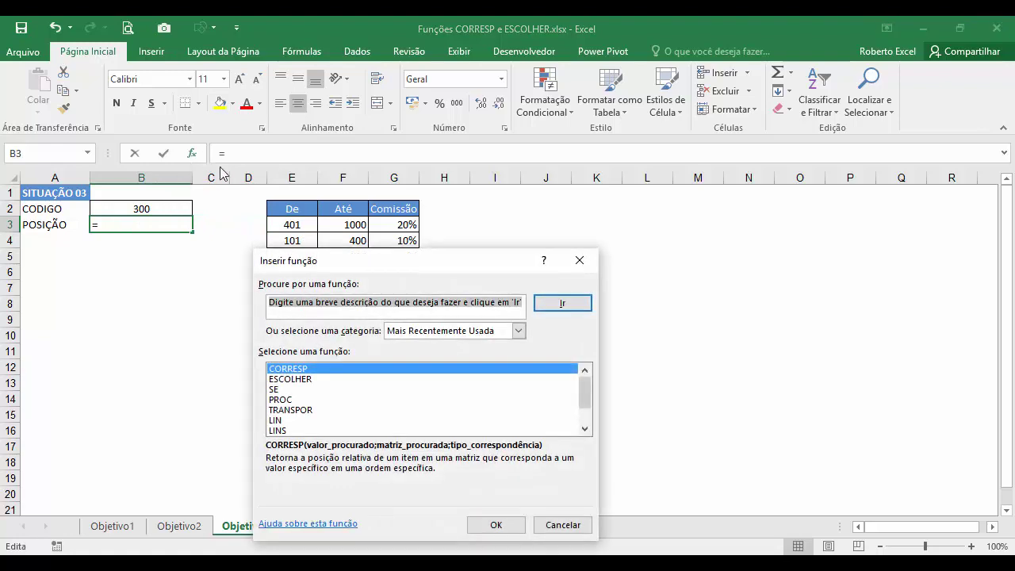
left_click(496, 525)
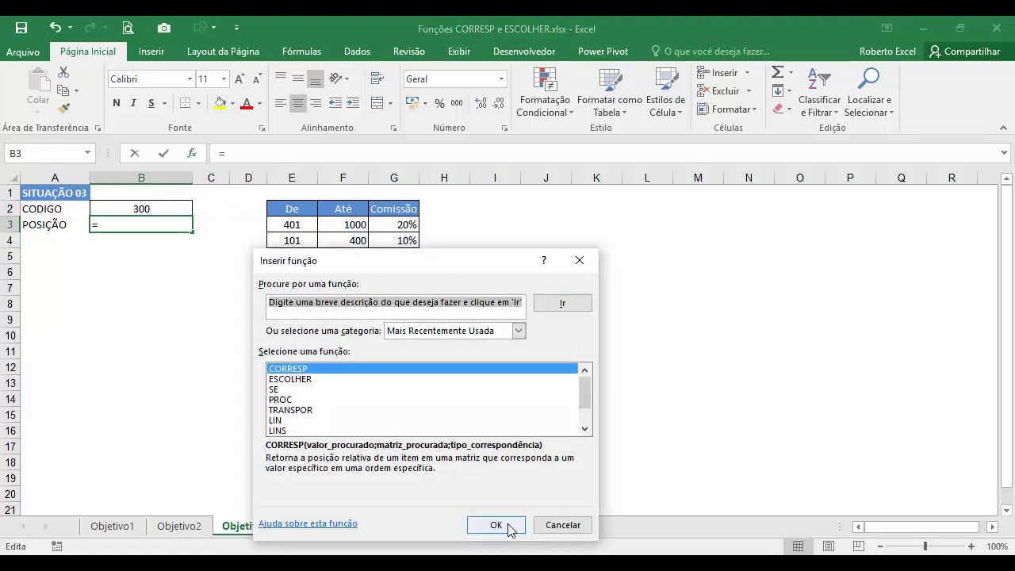
Step: Fill in the CORRESP arguments with lookup value B2, the descending De range E3:E5 and match type -1
left_click(134, 209)
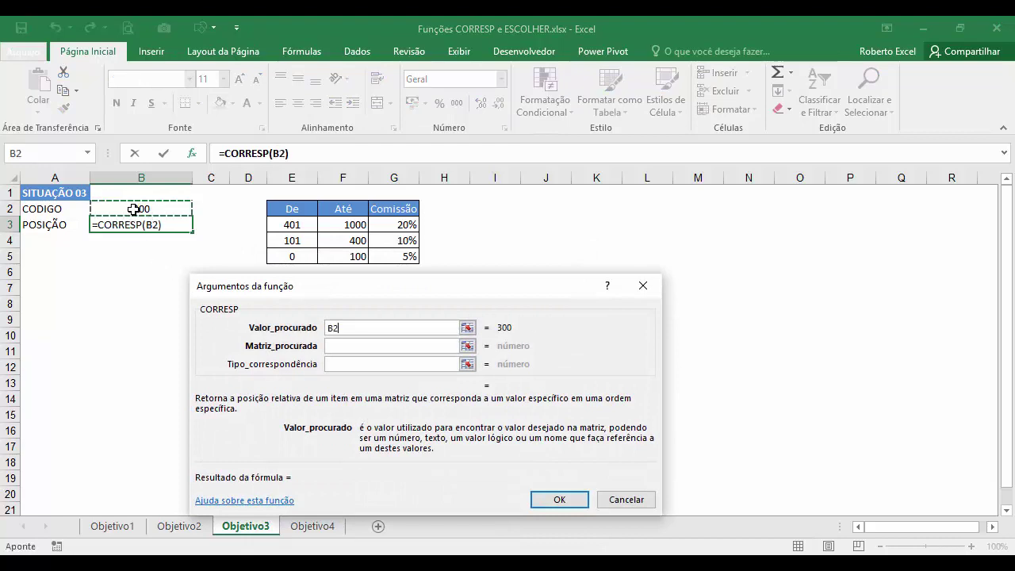
left_click(326, 345)
left_click_drag(299, 228, 301, 256)
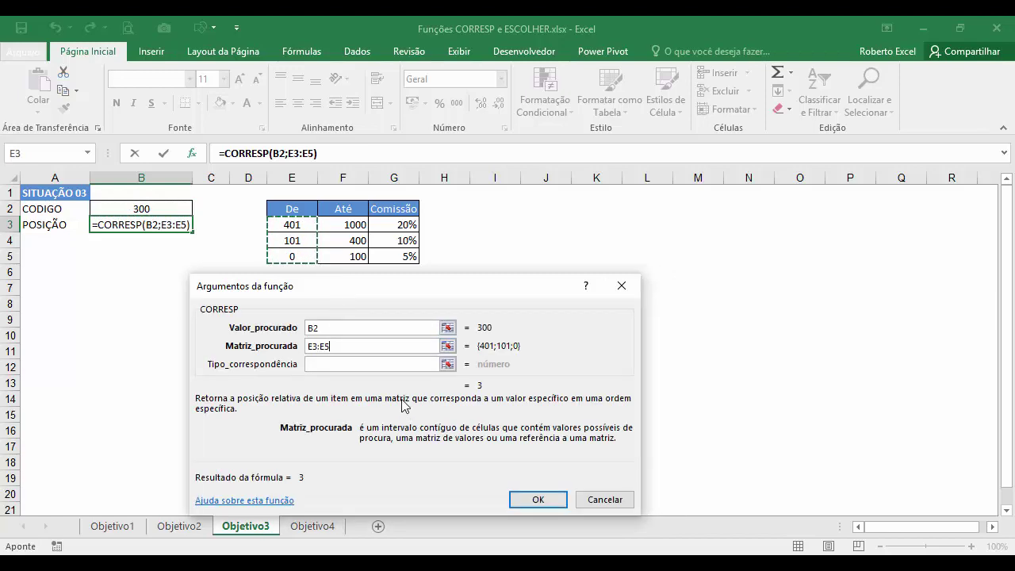
left_click(333, 366)
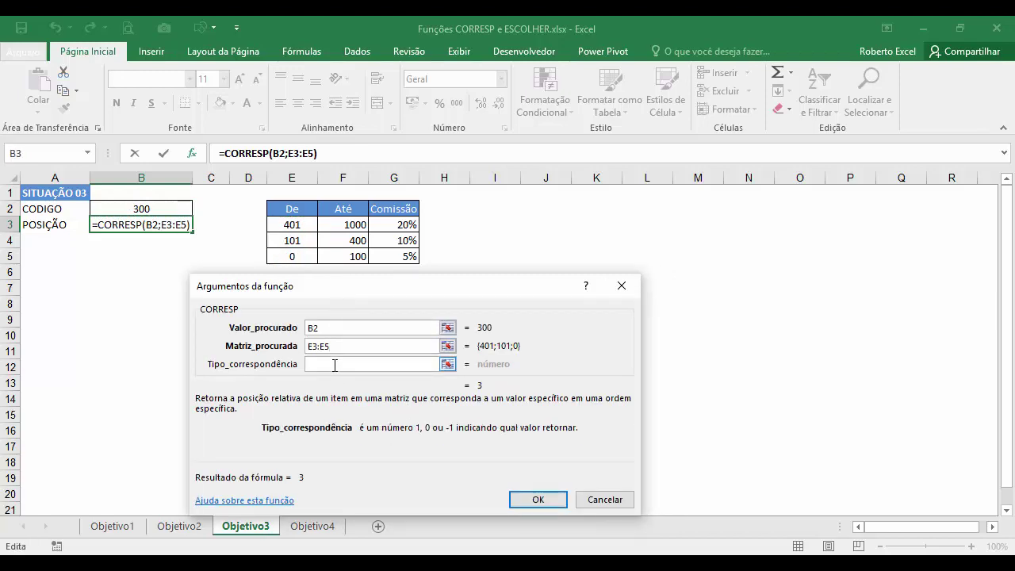
type("-1")
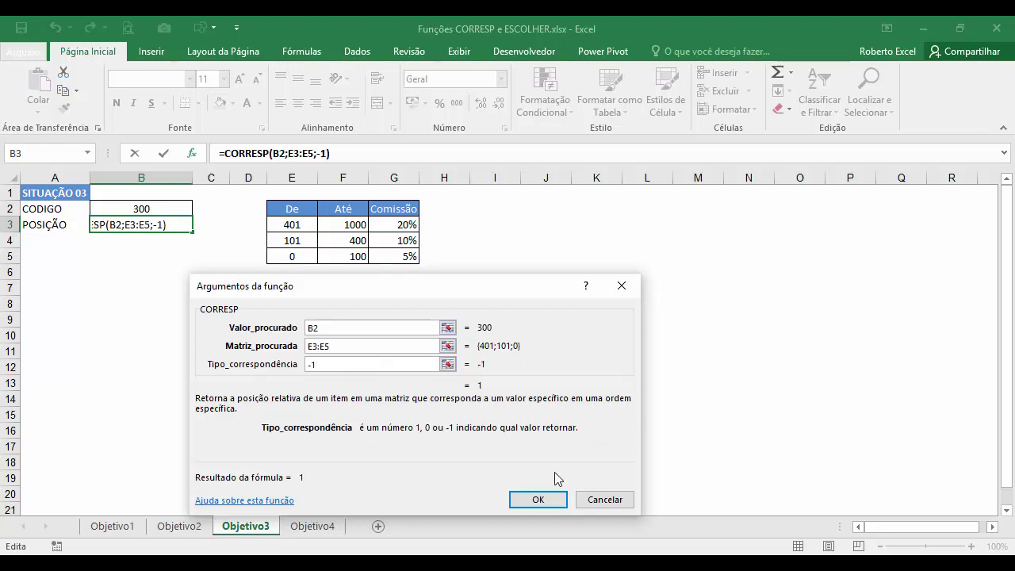
left_click(538, 499)
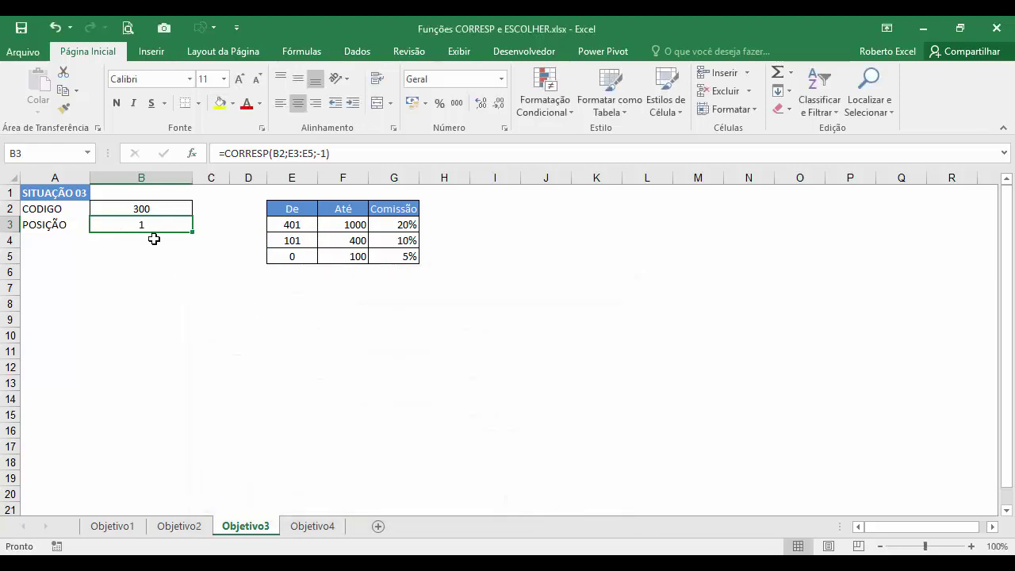
Step: Review the Objetivo1, Objetivo2 and Objetivo3 example sheets and open the Objetivo4 sheet
left_click(197, 528)
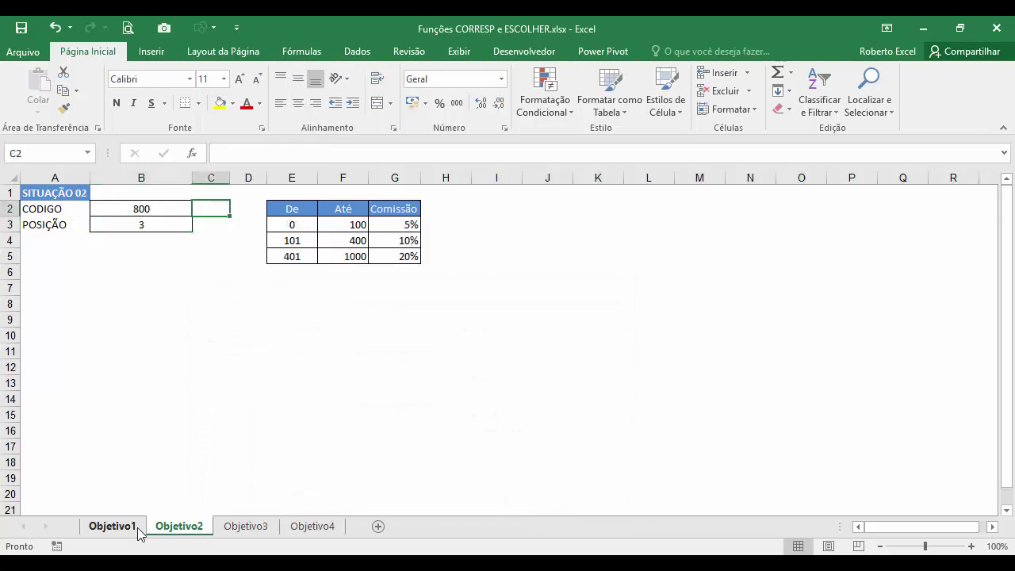
left_click(127, 527)
left_click(190, 528)
left_click(237, 531)
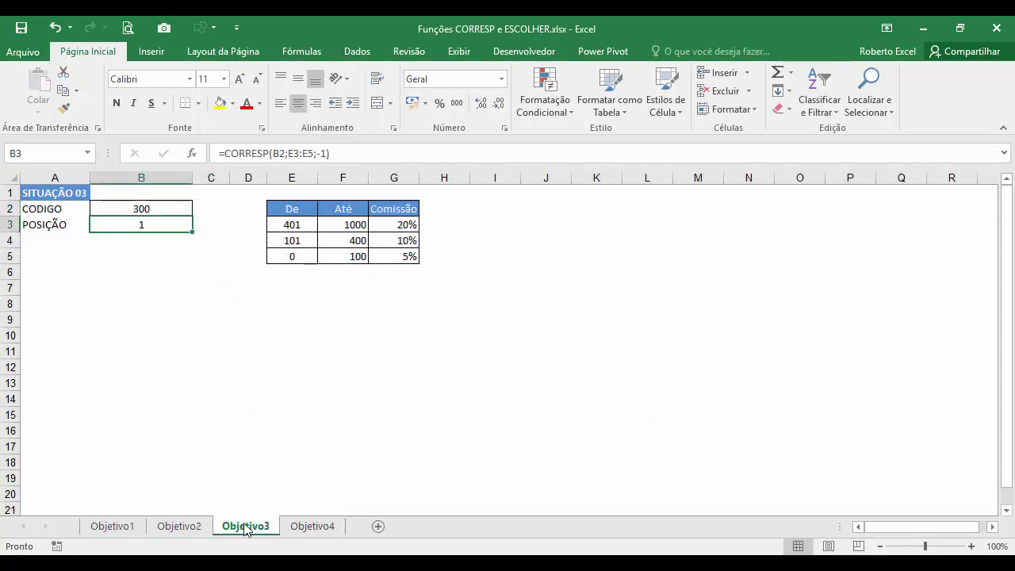
left_click(309, 531)
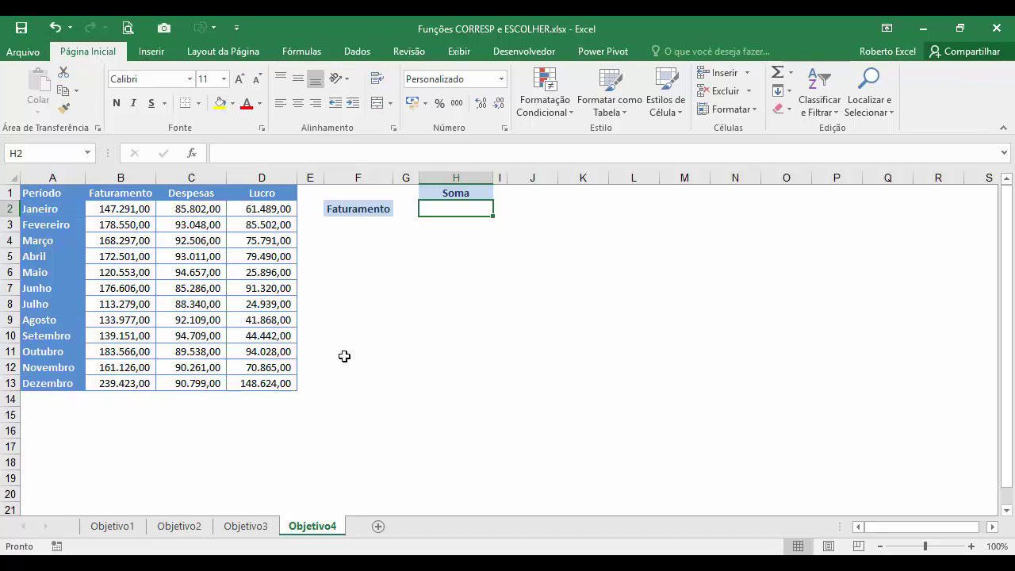
Step: Choose Despesas from the list in F2 and select the monthly Despesas values in the table
left_click(377, 208)
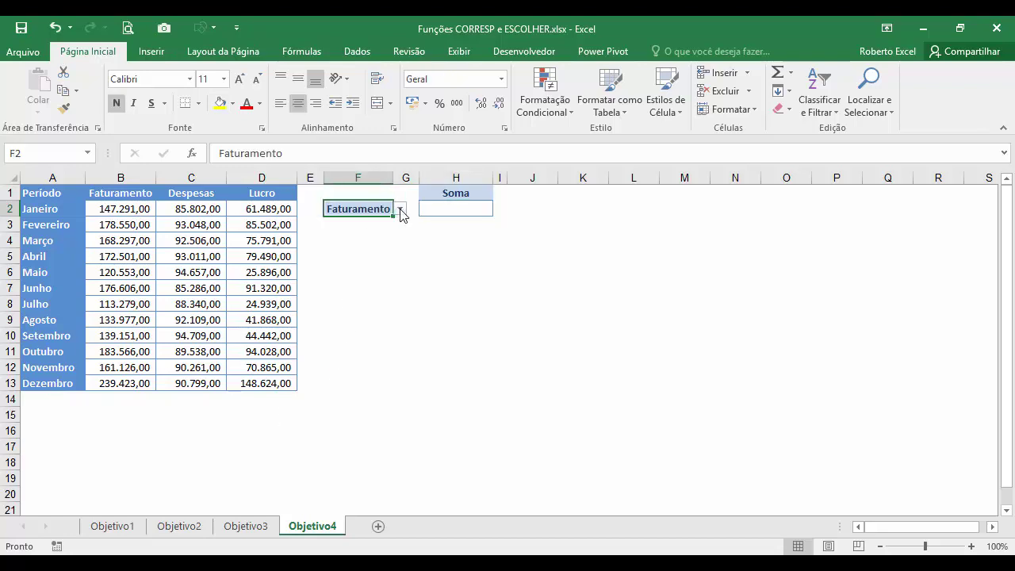
left_click(400, 208)
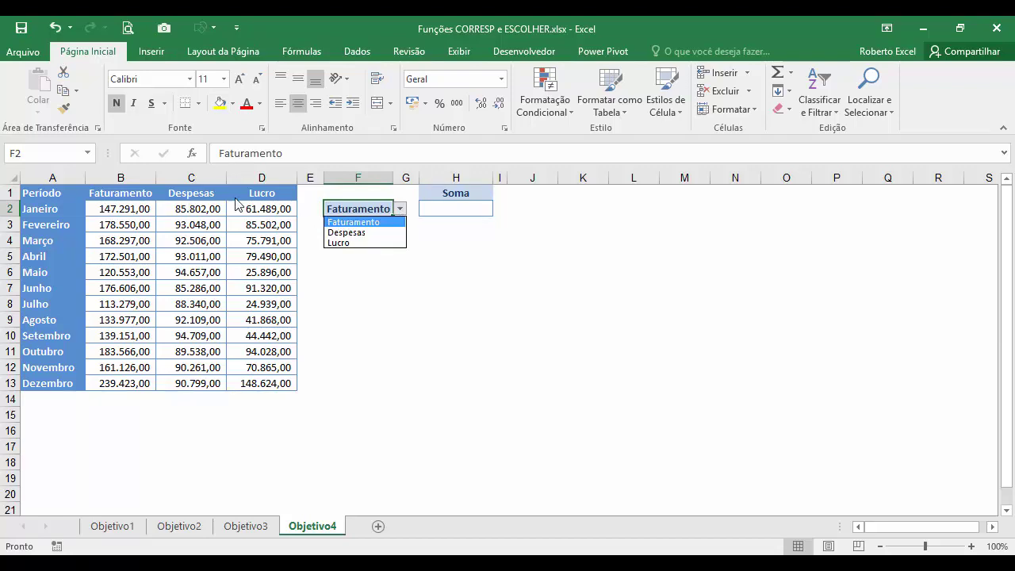
left_click(372, 233)
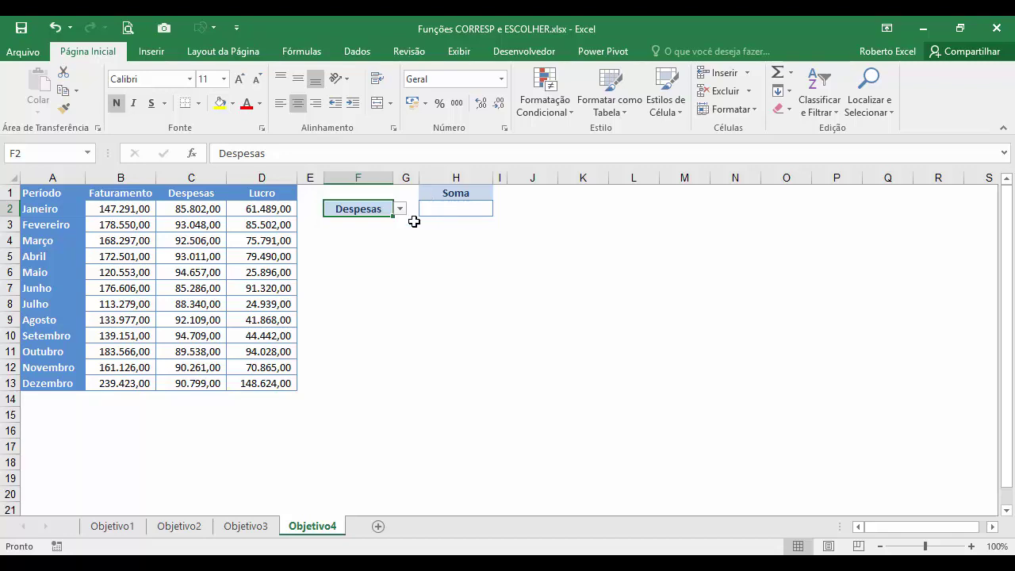
left_click_drag(208, 209, 200, 384)
Step: Choose Faturamento from the list in F2 and check the monthly Faturamento values in B2:B13
left_click(375, 206)
left_click(400, 209)
left_click(381, 222)
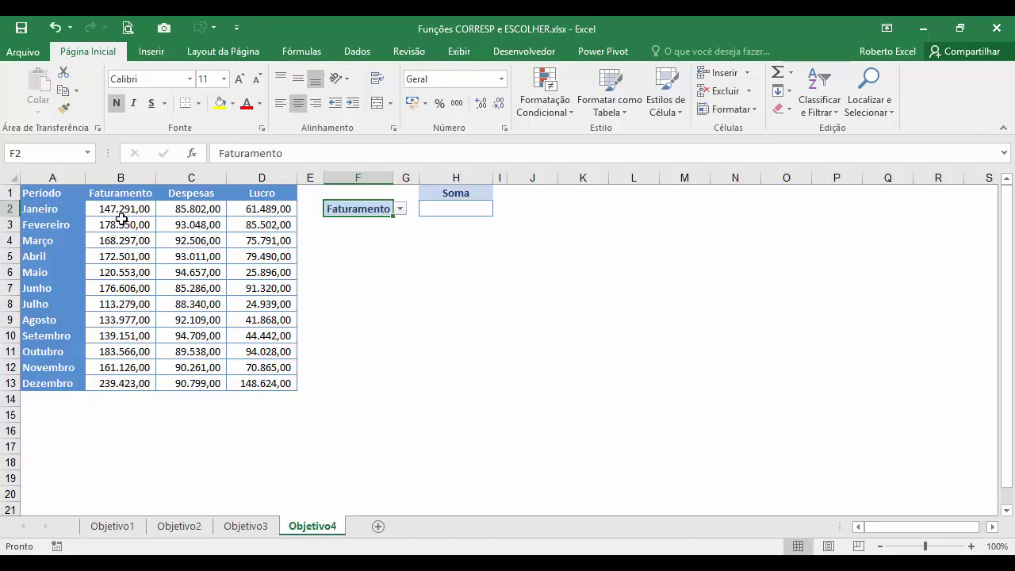
left_click_drag(123, 211, 149, 384)
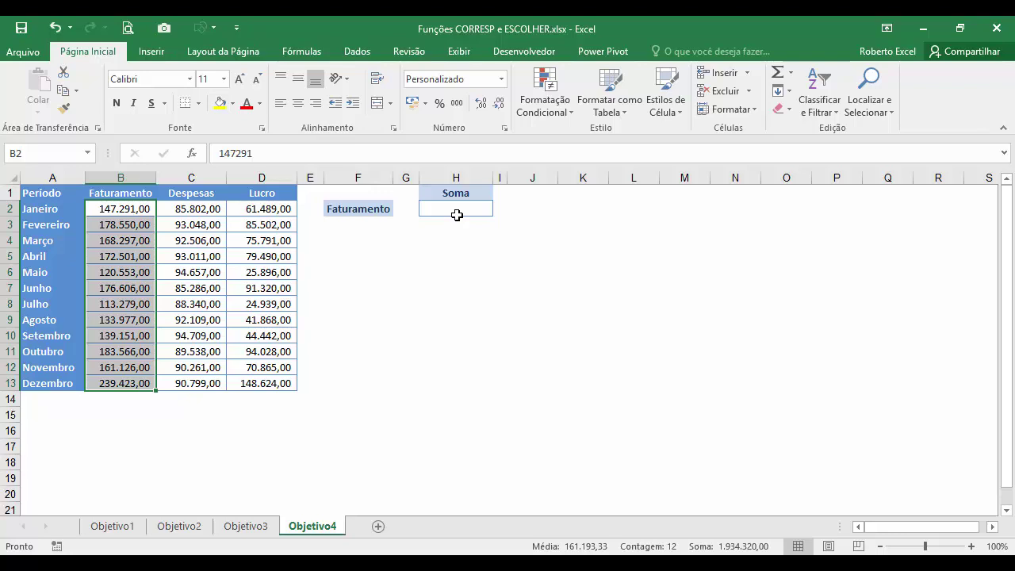
left_click(389, 210)
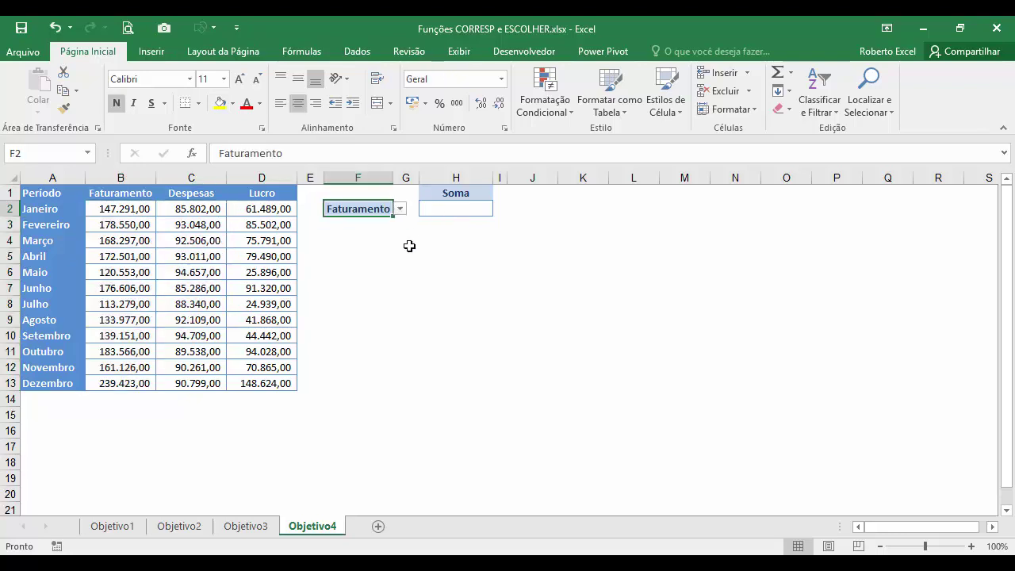
Step: Insert the ESCOLHER function in the Soma cell H2 and go through its Núm_índice, Valor1 and Valor2 arguments
left_click(432, 209)
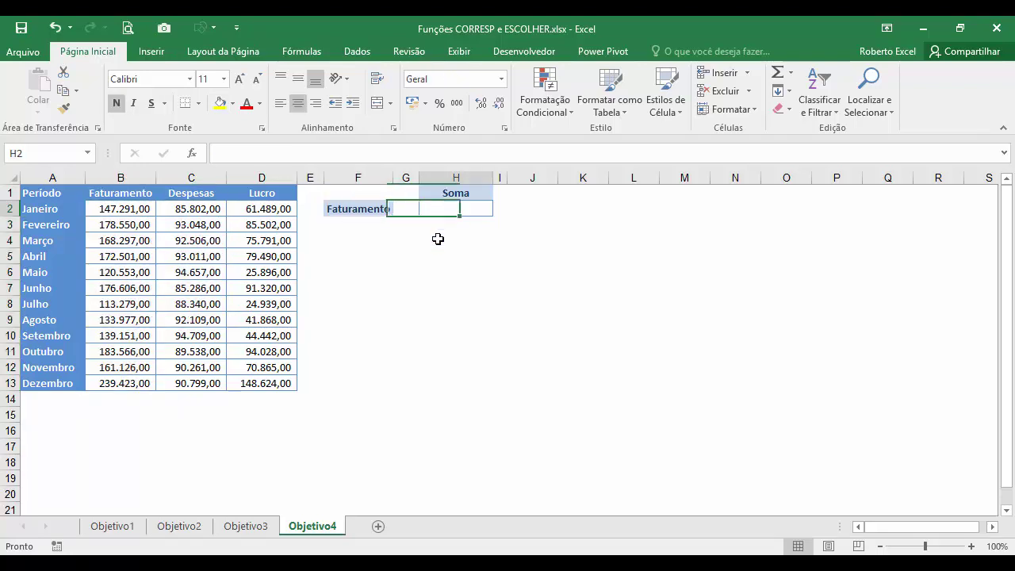
left_click(192, 154)
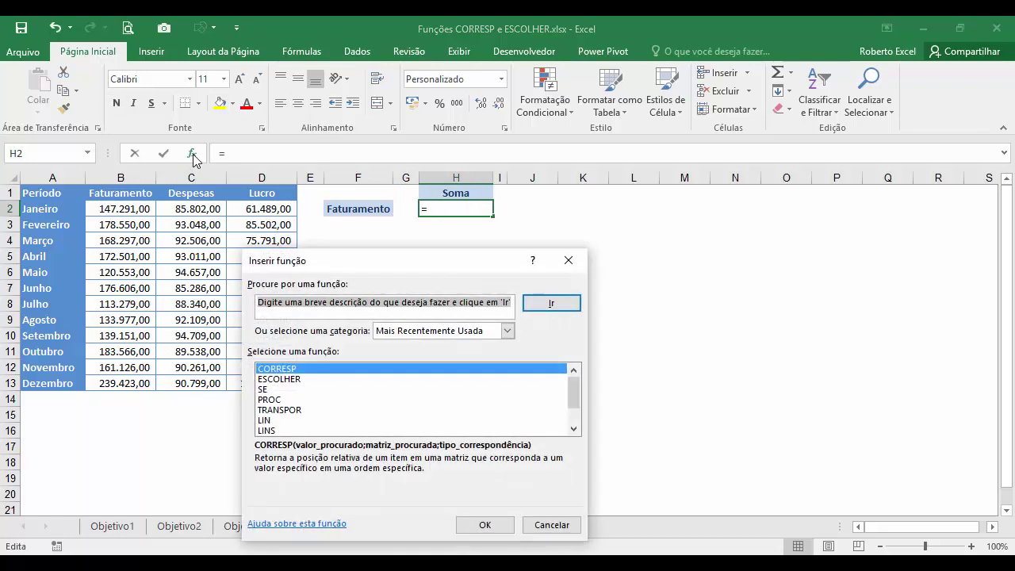
left_click(282, 380)
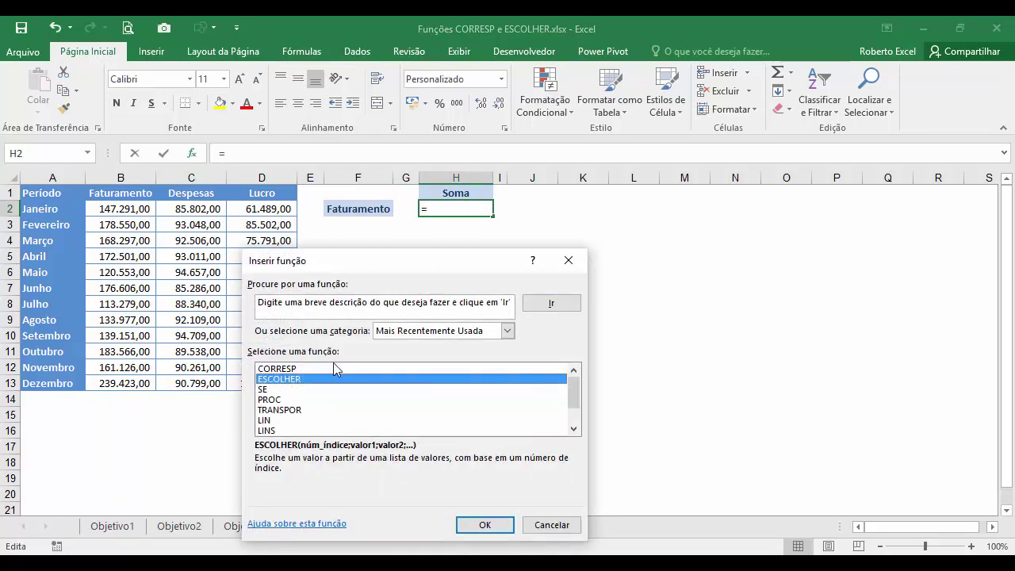
left_click(490, 525)
left_click_drag(426, 287, 622, 250)
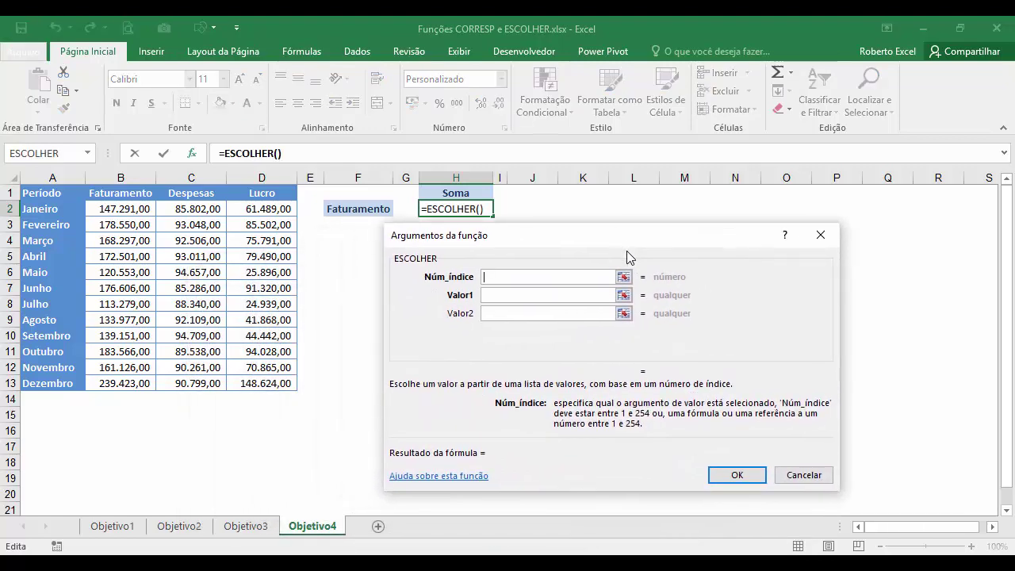
left_click(487, 276)
left_click(500, 294)
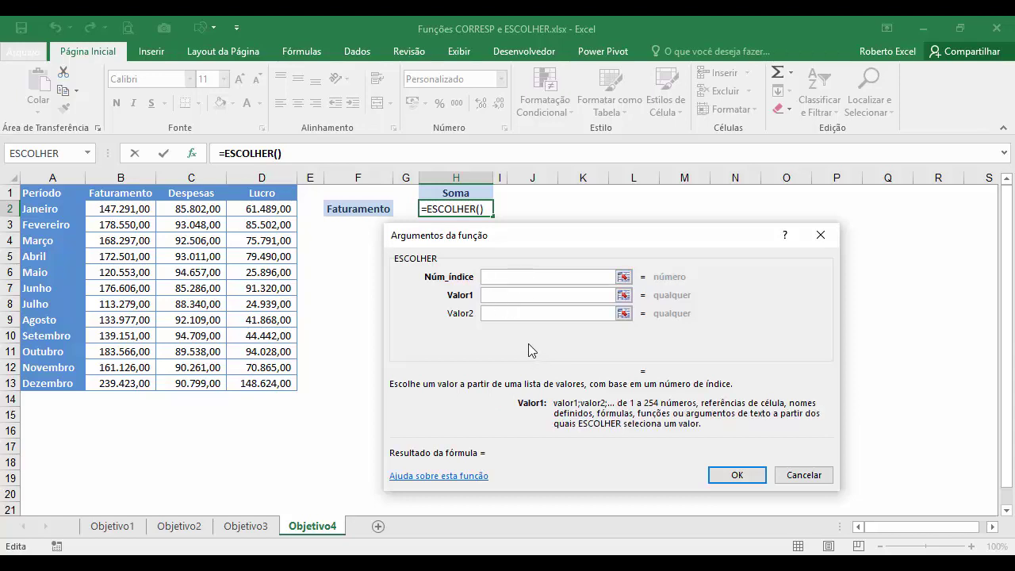
left_click(502, 314)
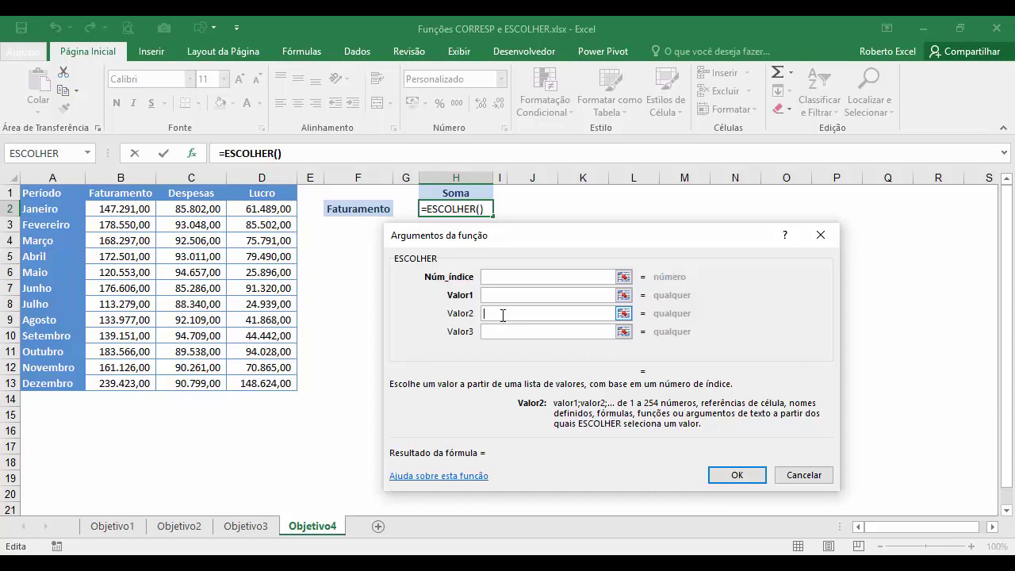
Step: Go to the Valor3 argument of ESCOLHER and return to the Núm_índice argument
left_click(485, 333)
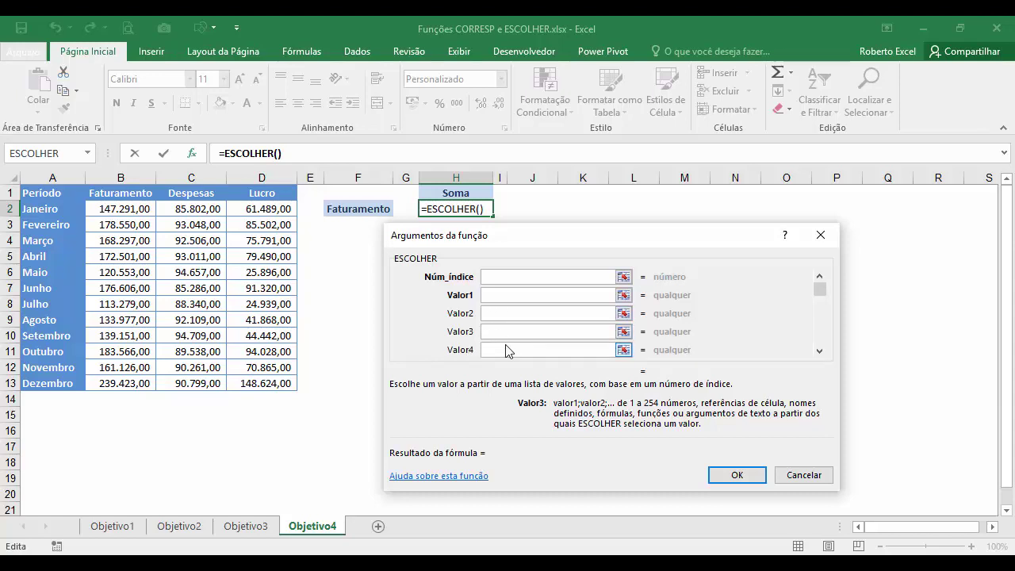
left_click(487, 277)
left_click_drag(536, 246, 517, 247)
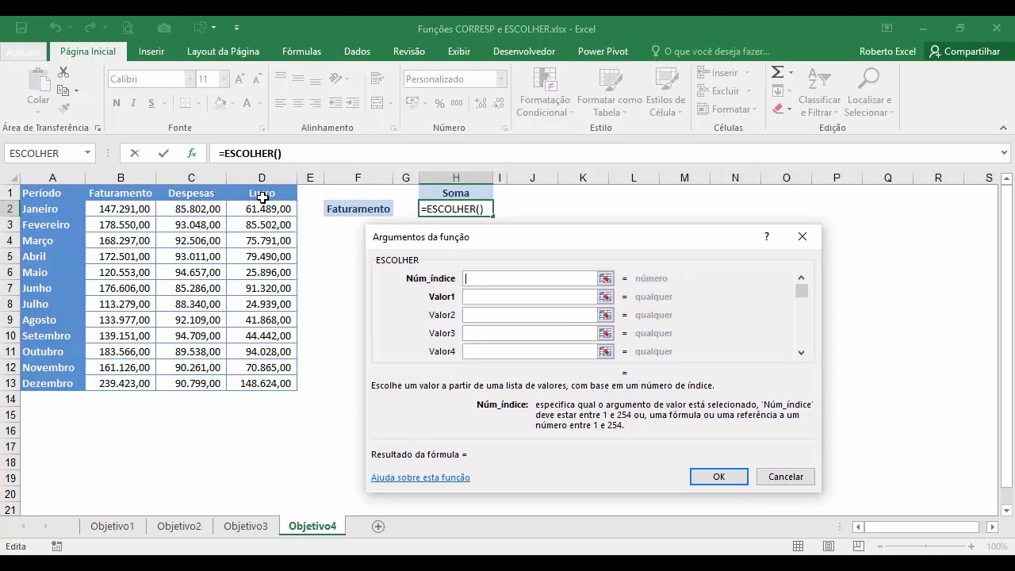
Step: Set the Núm_índice argument to CORRESP(F2;B1:D1;0), looking up the chosen item in the table headers with an exact match
left_click(478, 295)
key("Caps_Lock")
type("ORRE")
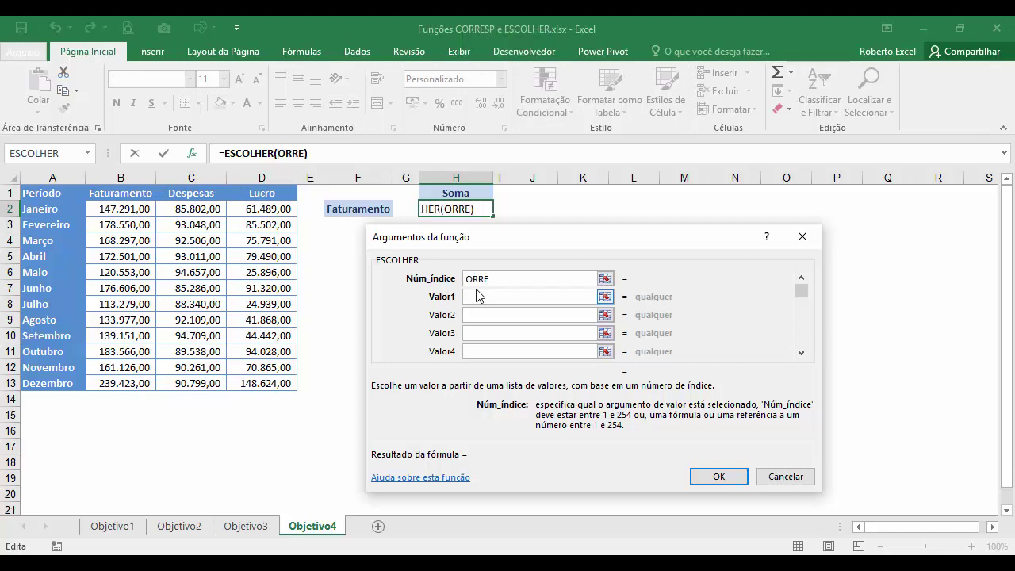
key("BackSpace")
key("BackSpace")
key("BackSpace")
key("BackSpace")
type("CORRESP")
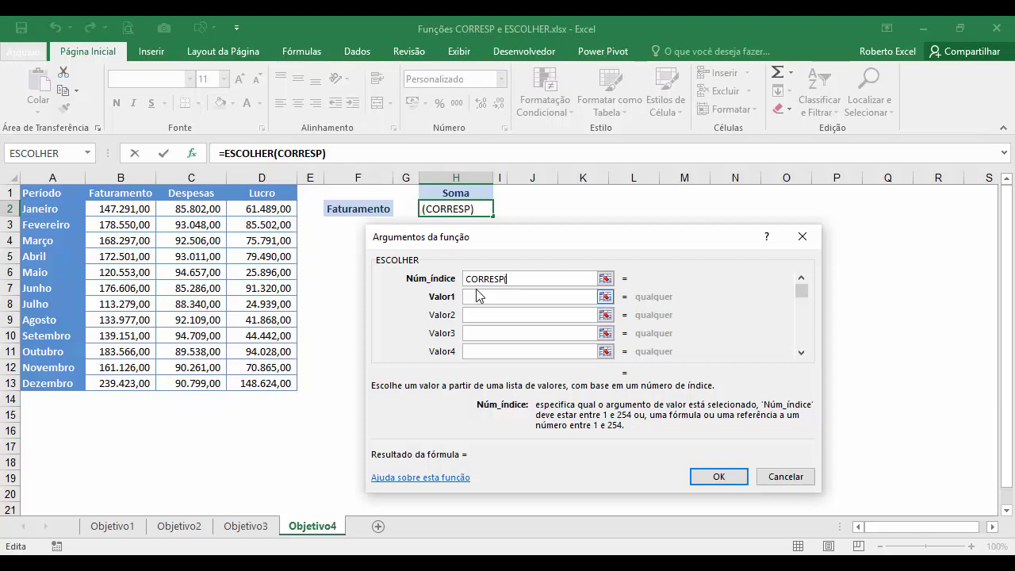
type("(F2")
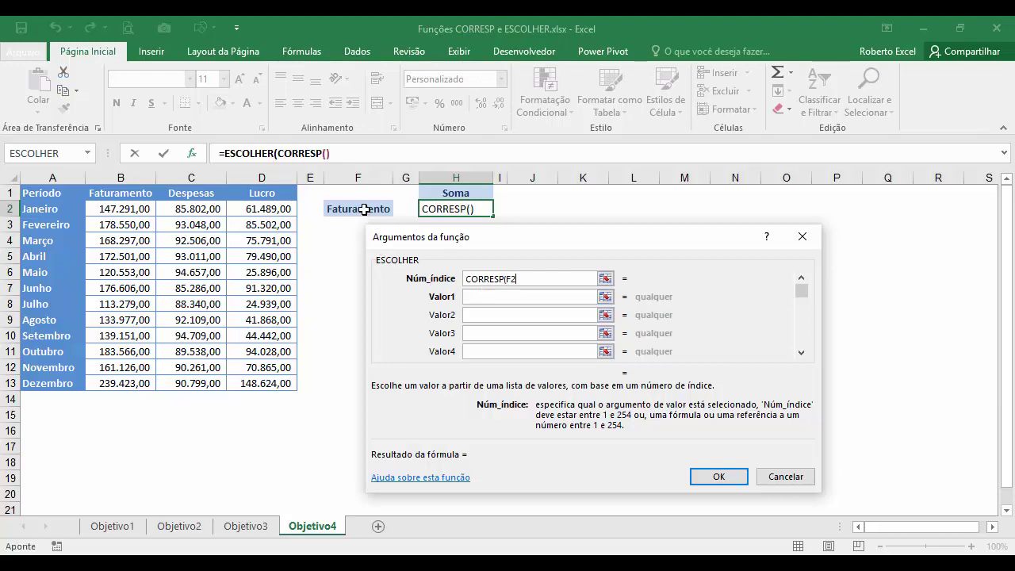
left_click(363, 209)
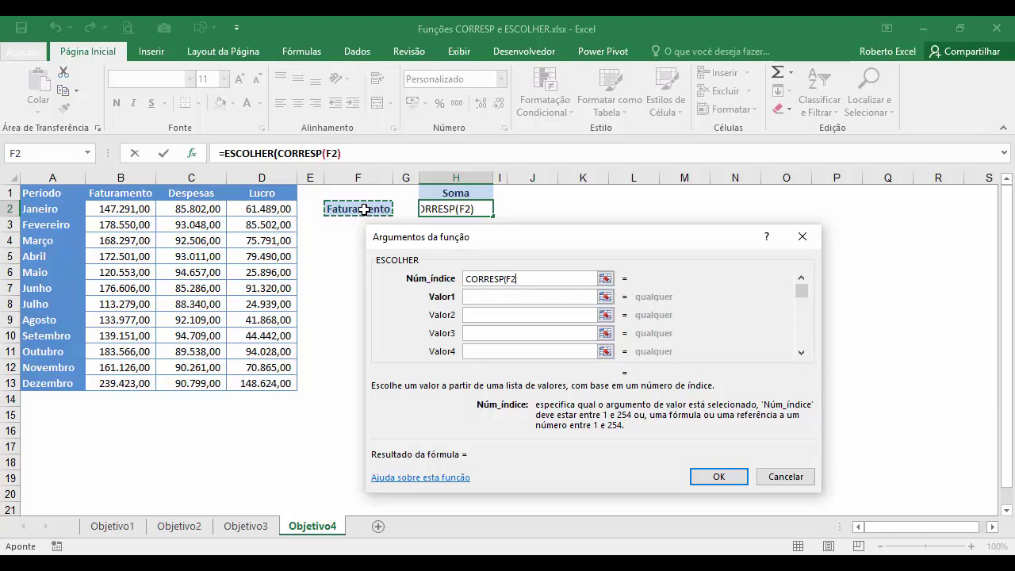
type(";")
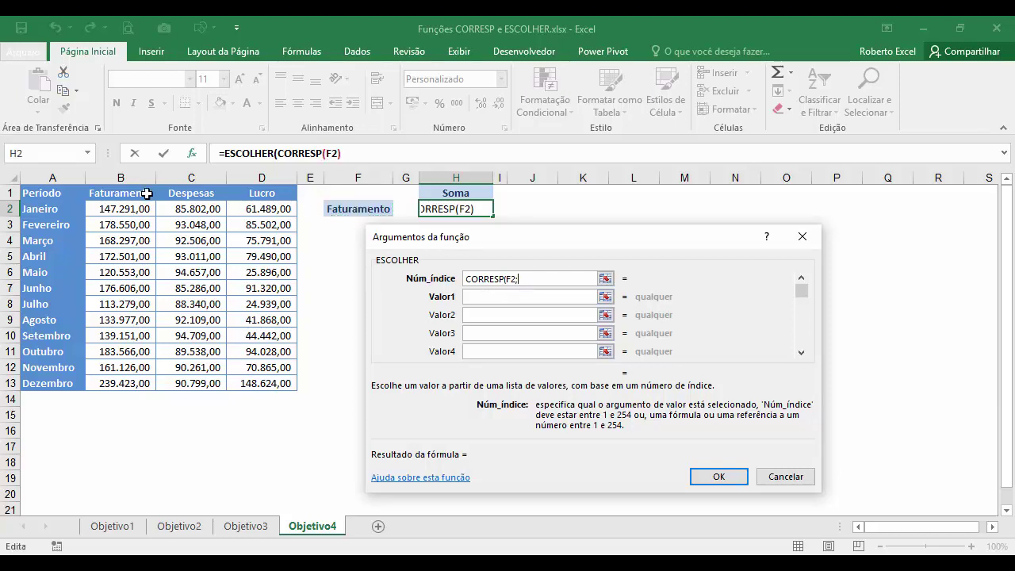
left_click_drag(121, 192, 243, 188)
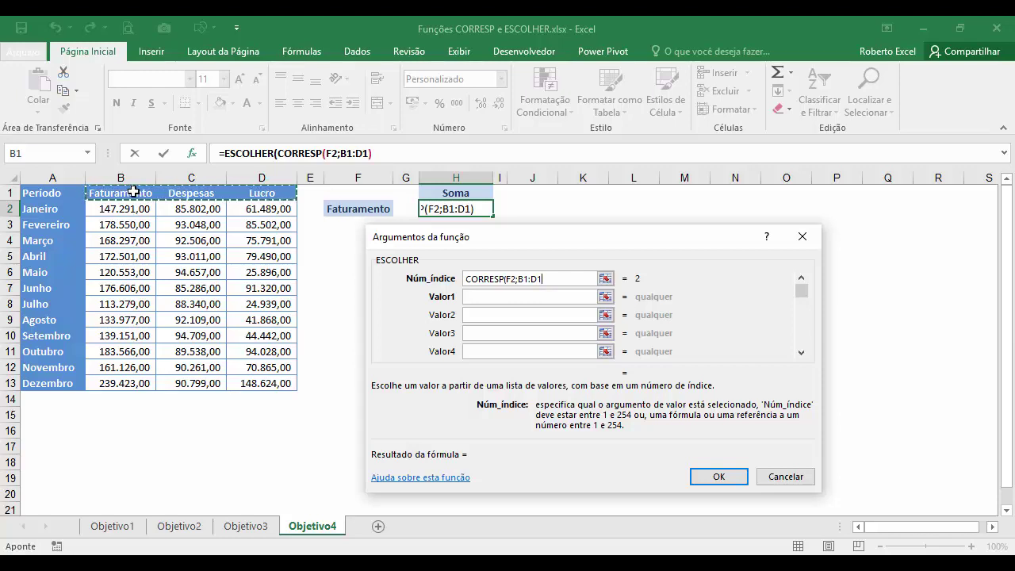
type(";")
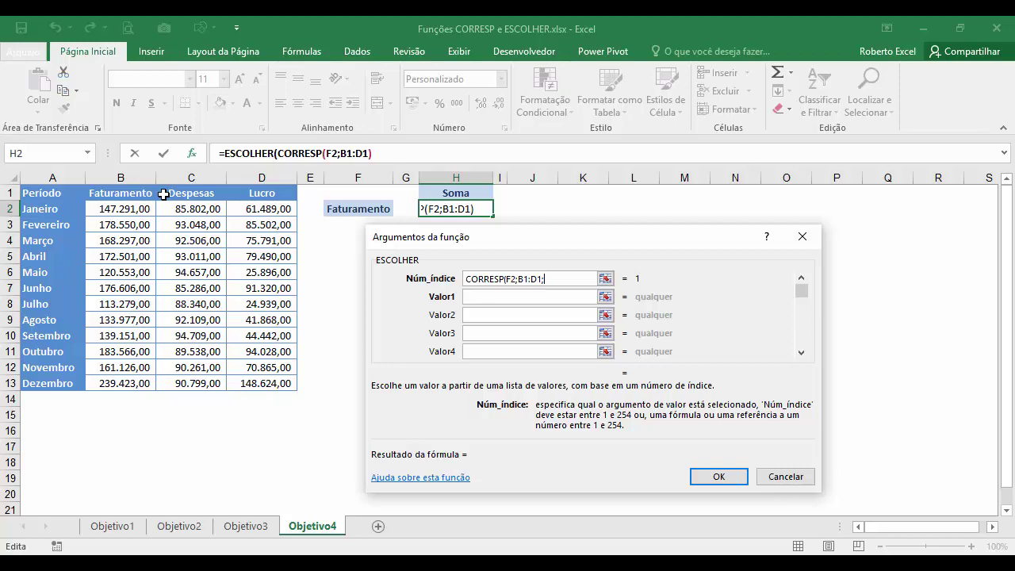
type("0)")
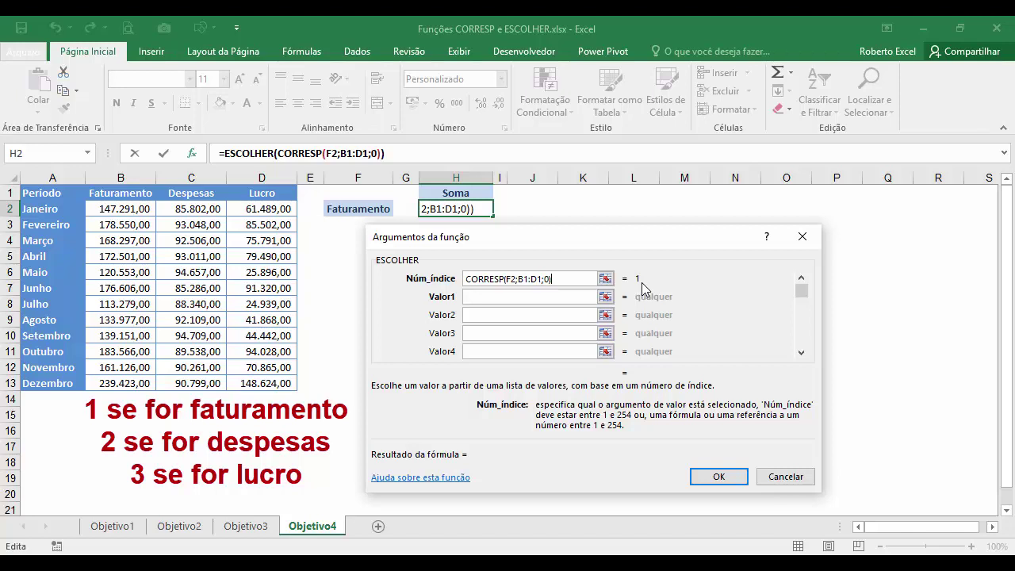
Step: Set the Valor1 argument to SOMA(B2:B13) to add up the Faturamento column
key("Tab")
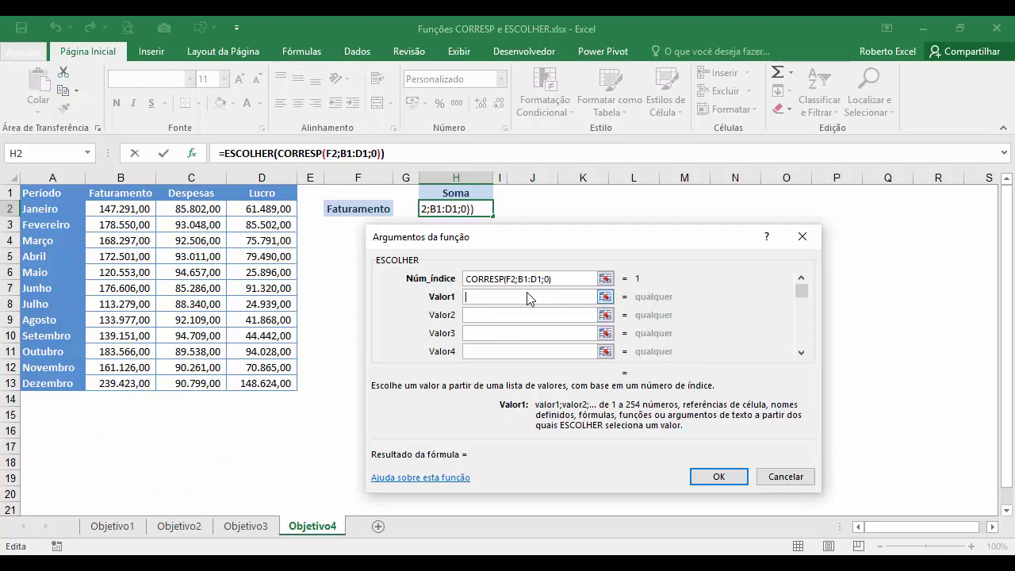
type("SOMA")
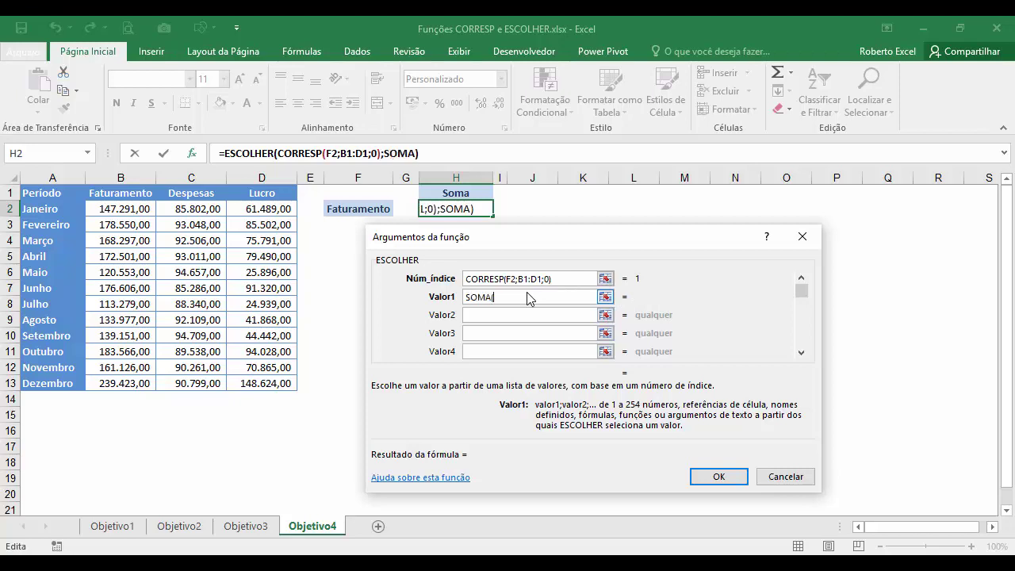
type("(")
left_click_drag(119, 209, 126, 383)
type(")")
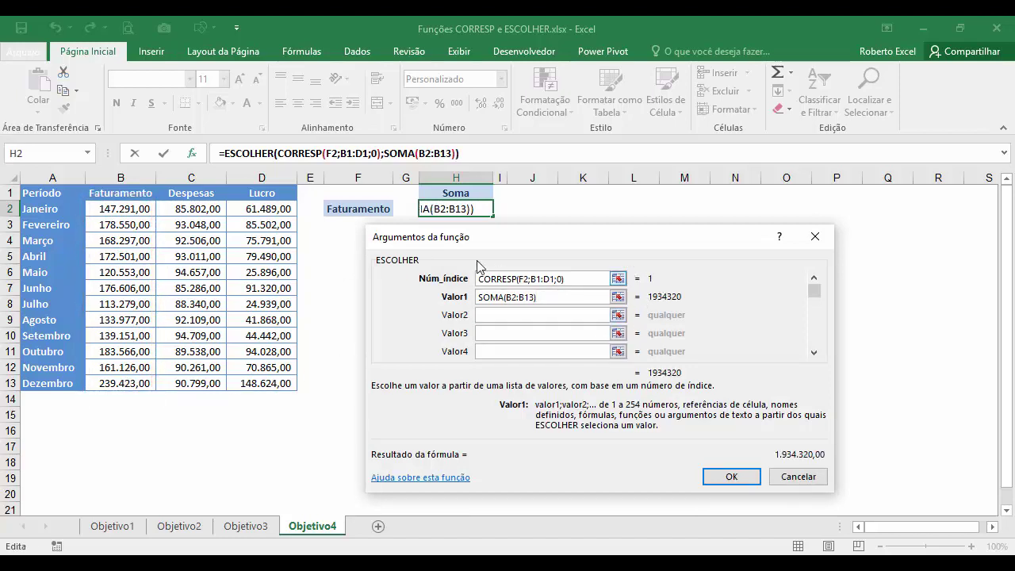
Step: Set the Valor2 argument to the SOMA of the Despesas values in C2:C13
left_click(486, 318)
type("SOMA(")
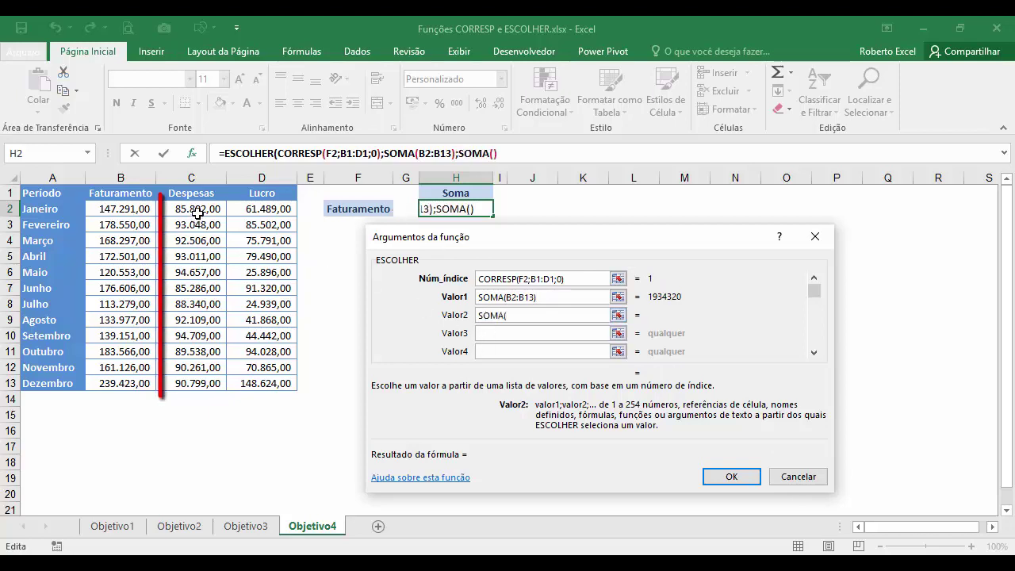
left_click_drag(195, 208, 193, 376)
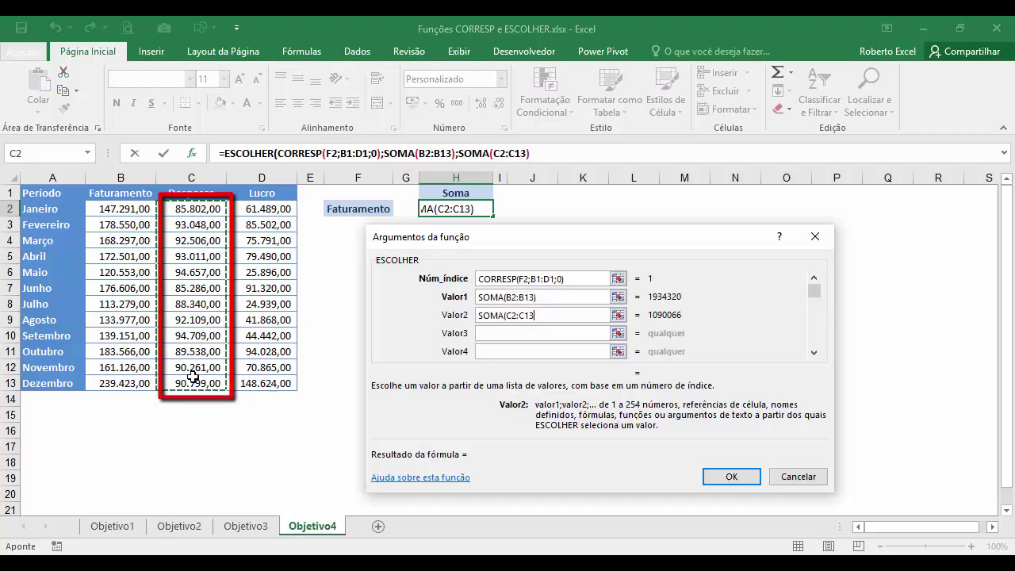
Step: Set the Valor3 argument to SOMA(D2:D13) for the Lucro column and confirm the ESCOLHER formula
left_click(490, 333)
type("SOMA")
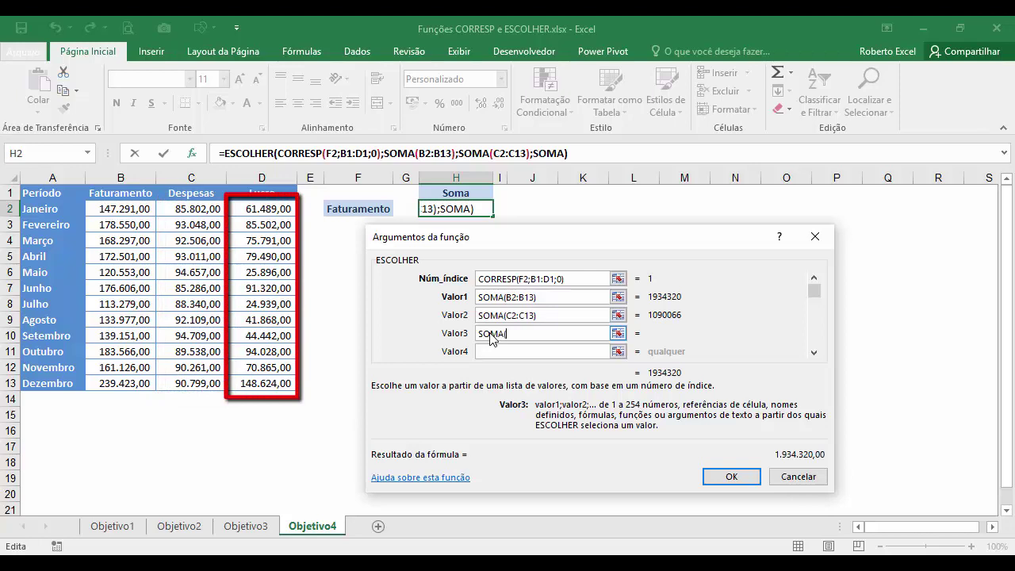
type("(")
left_click_drag(262, 209, 264, 374)
type(")")
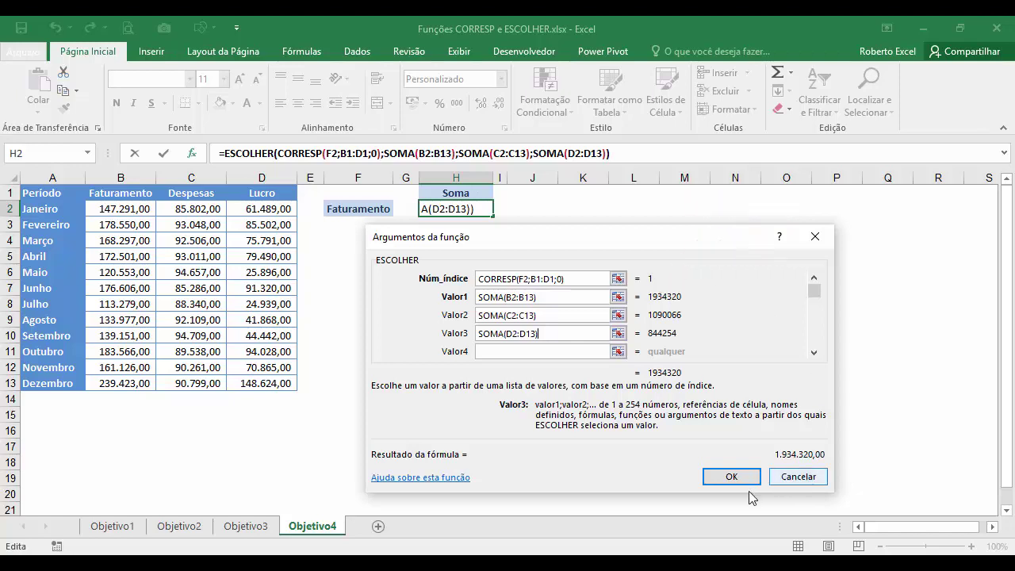
left_click(732, 478)
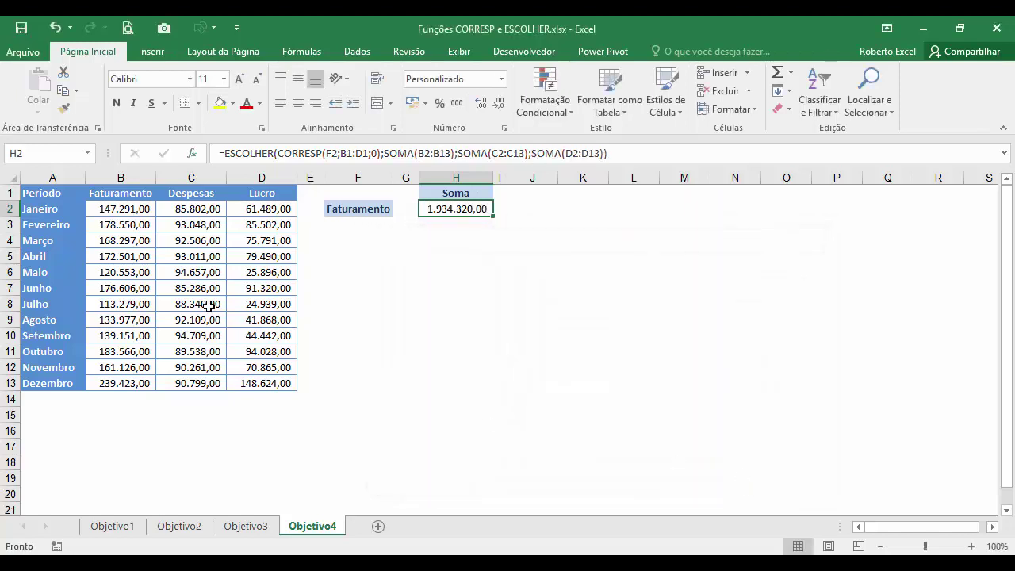
Step: Select the Faturamento values in B2:B13 to compare their sum with the result in H2
left_click(129, 207)
left_click_drag(129, 207, 122, 383)
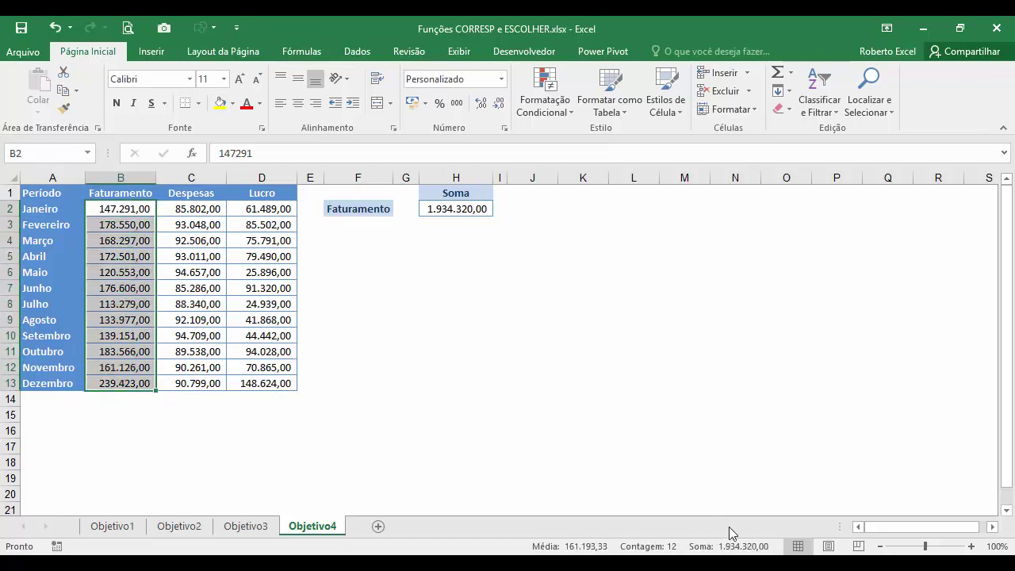
Step: Choose Despesas from the list in F2 and select C2:C13 to check the sum against H2
left_click(357, 211)
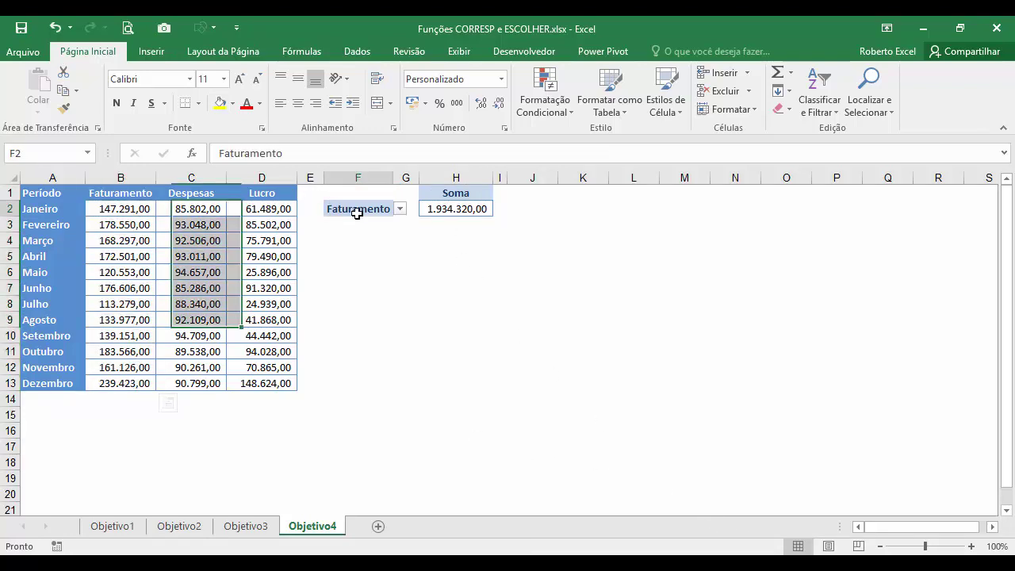
left_click(400, 209)
left_click(386, 233)
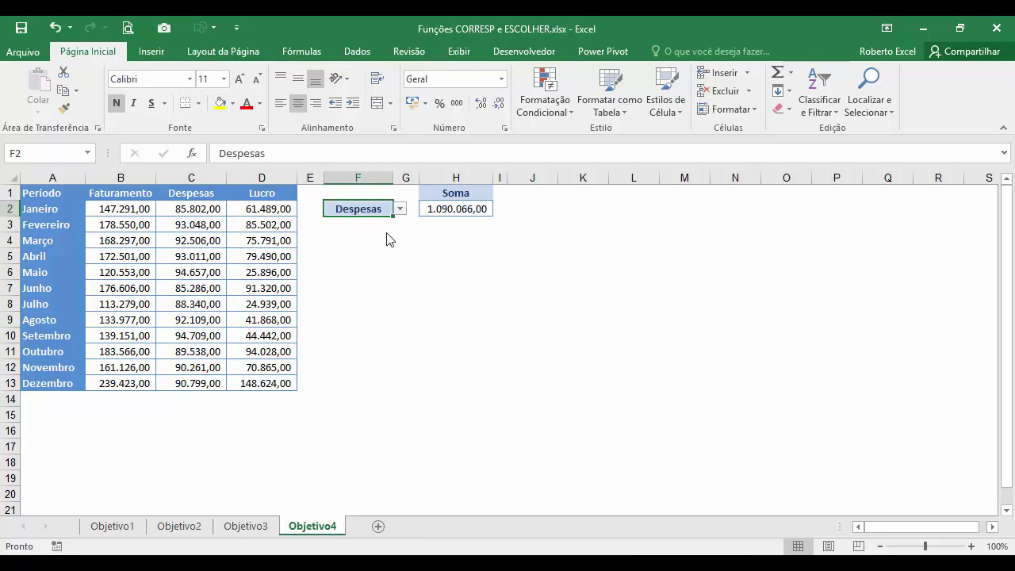
left_click_drag(208, 207, 197, 382)
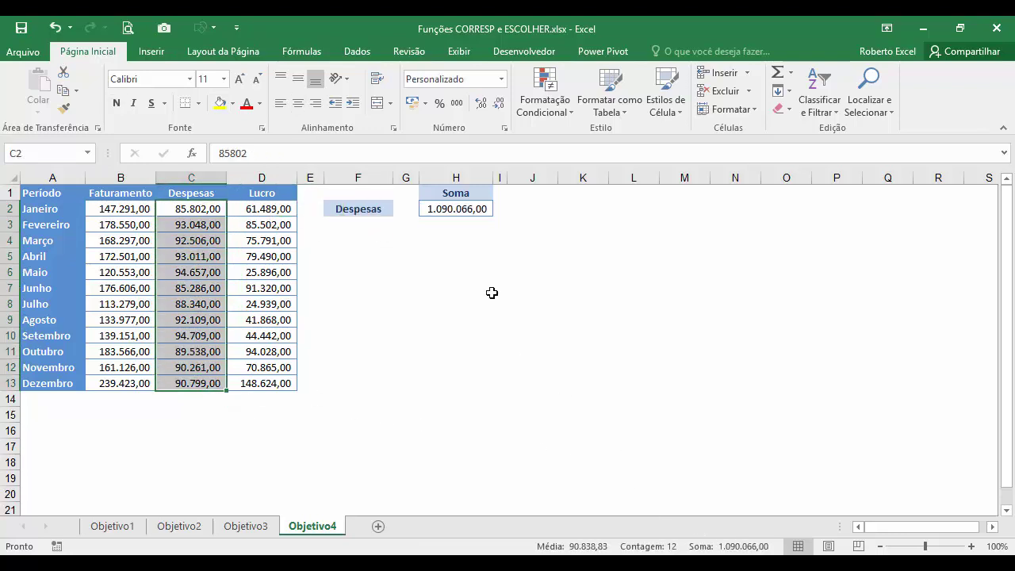
Step: Choose Lucro from the list in F2 and select D2:D13 to check the sum against H2
left_click(377, 208)
left_click(398, 211)
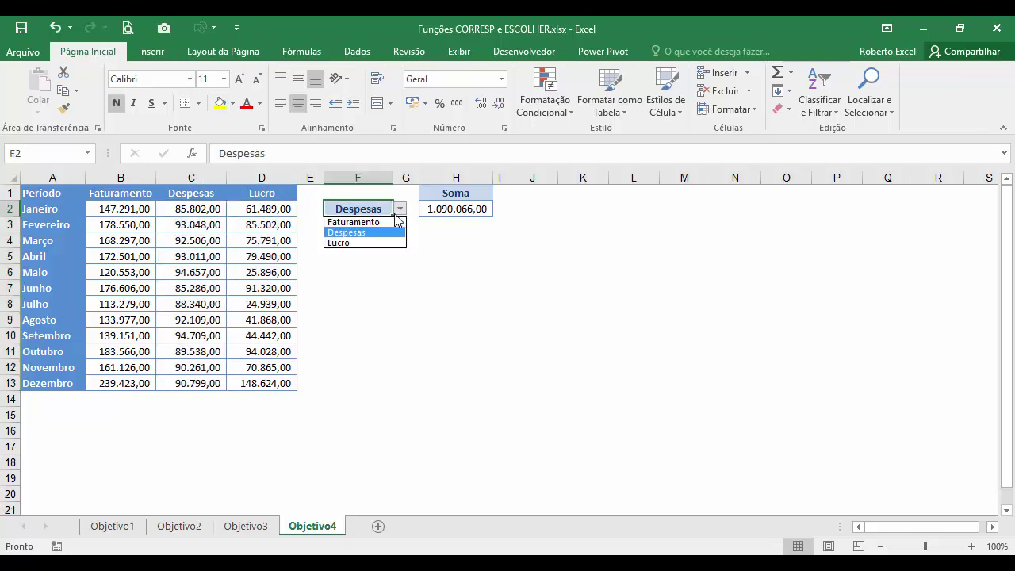
left_click(392, 242)
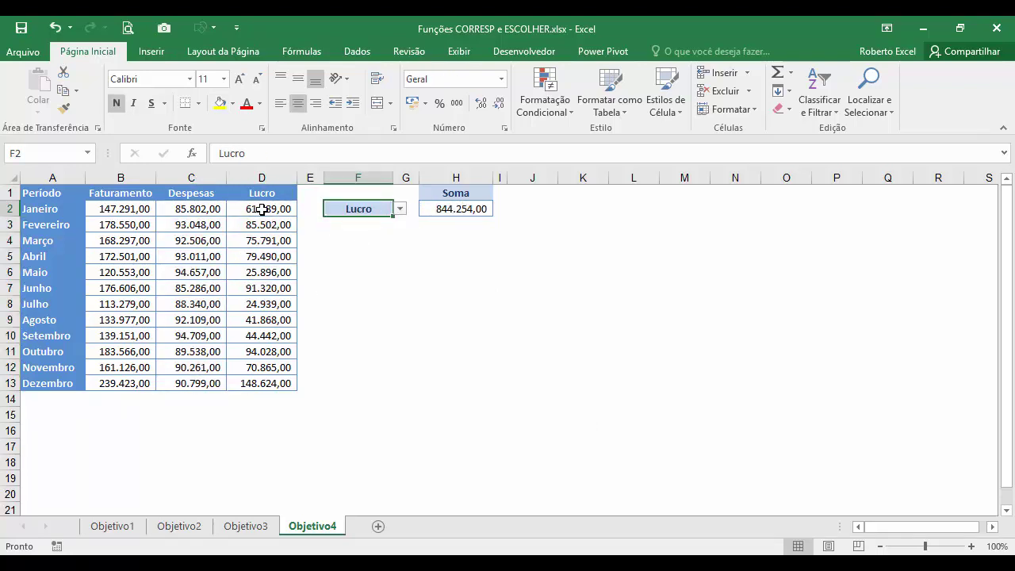
left_click_drag(265, 207, 274, 387)
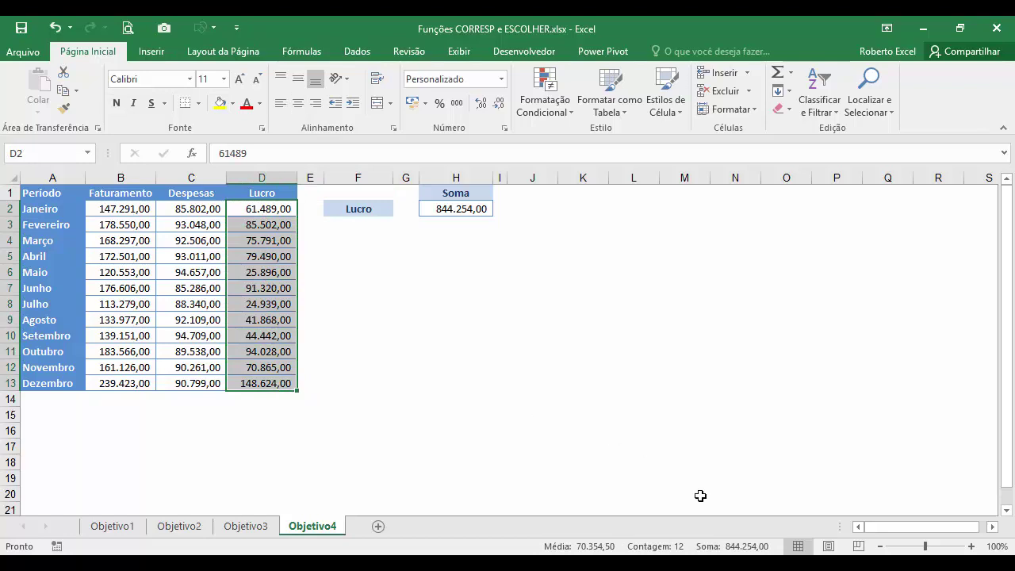
left_click(386, 259)
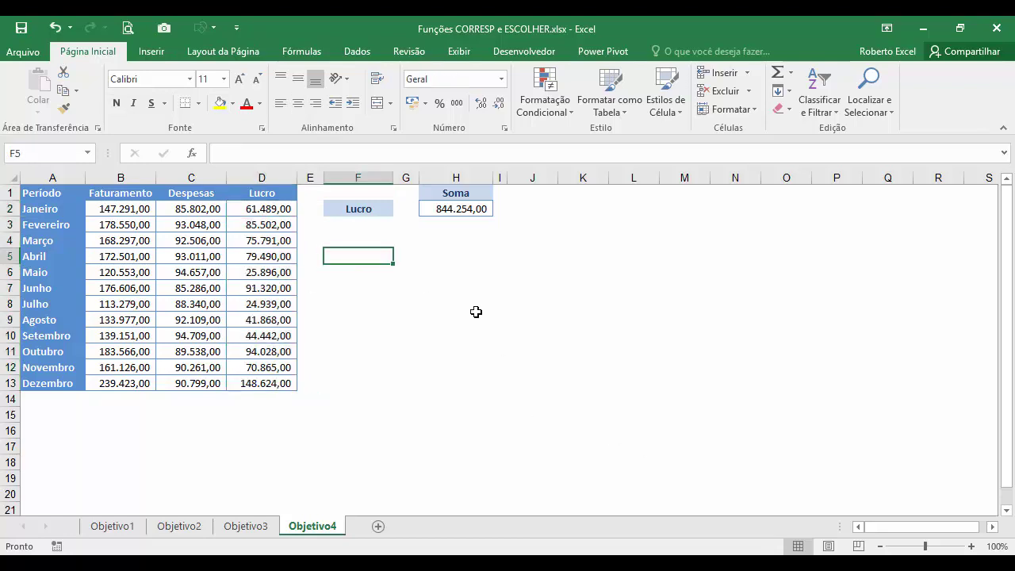